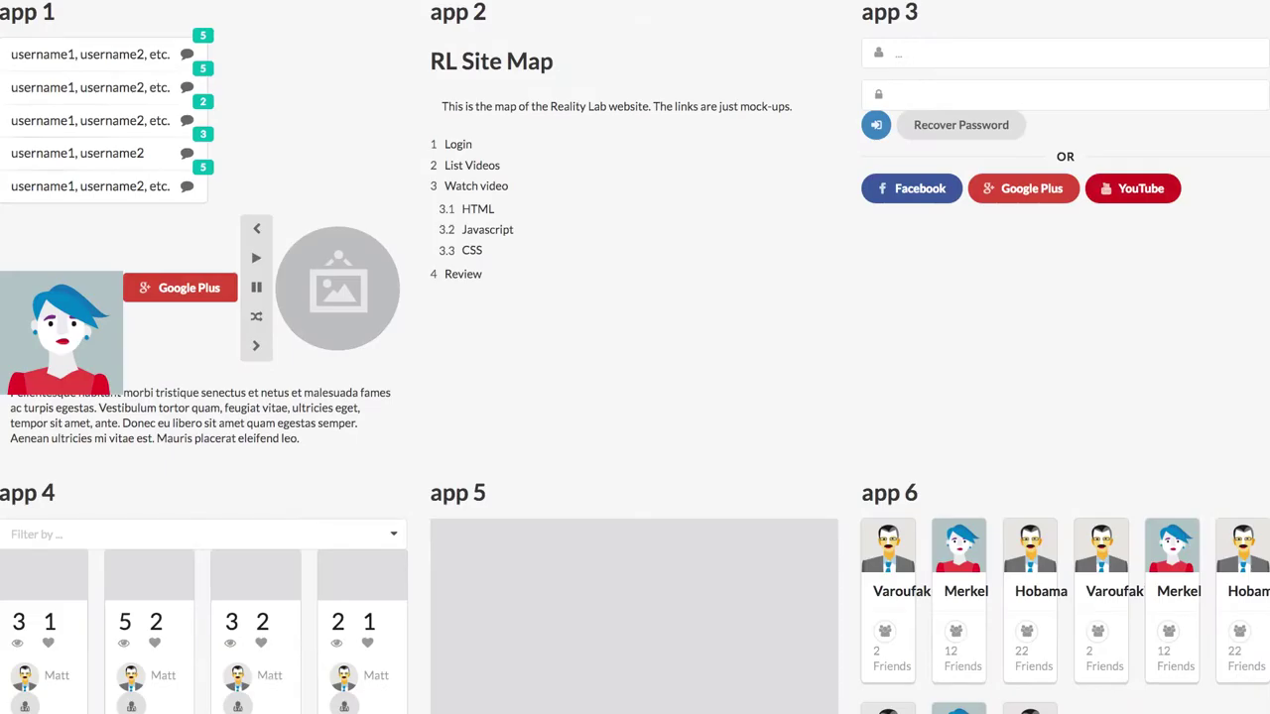
Set the friends card grid to four columns and change the first avatar path to steve.jpg
scroll(732, 474, "down", 8)
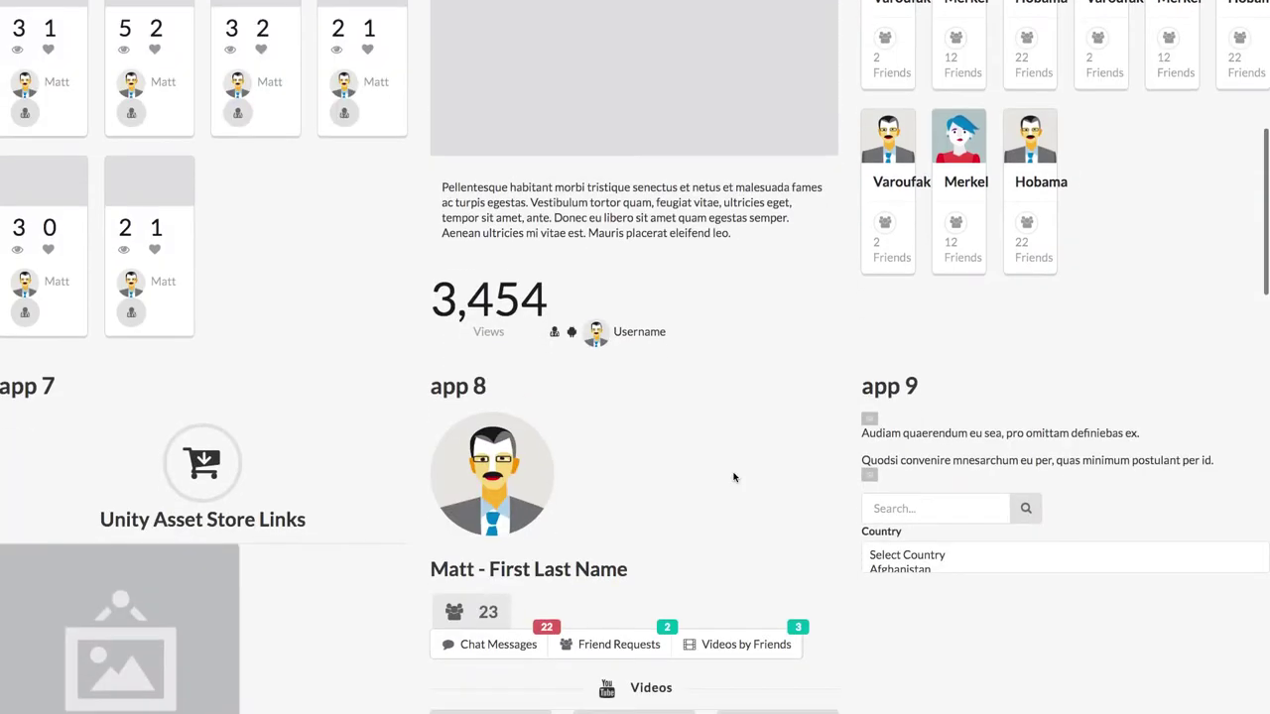
scroll(734, 476, "down", 10)
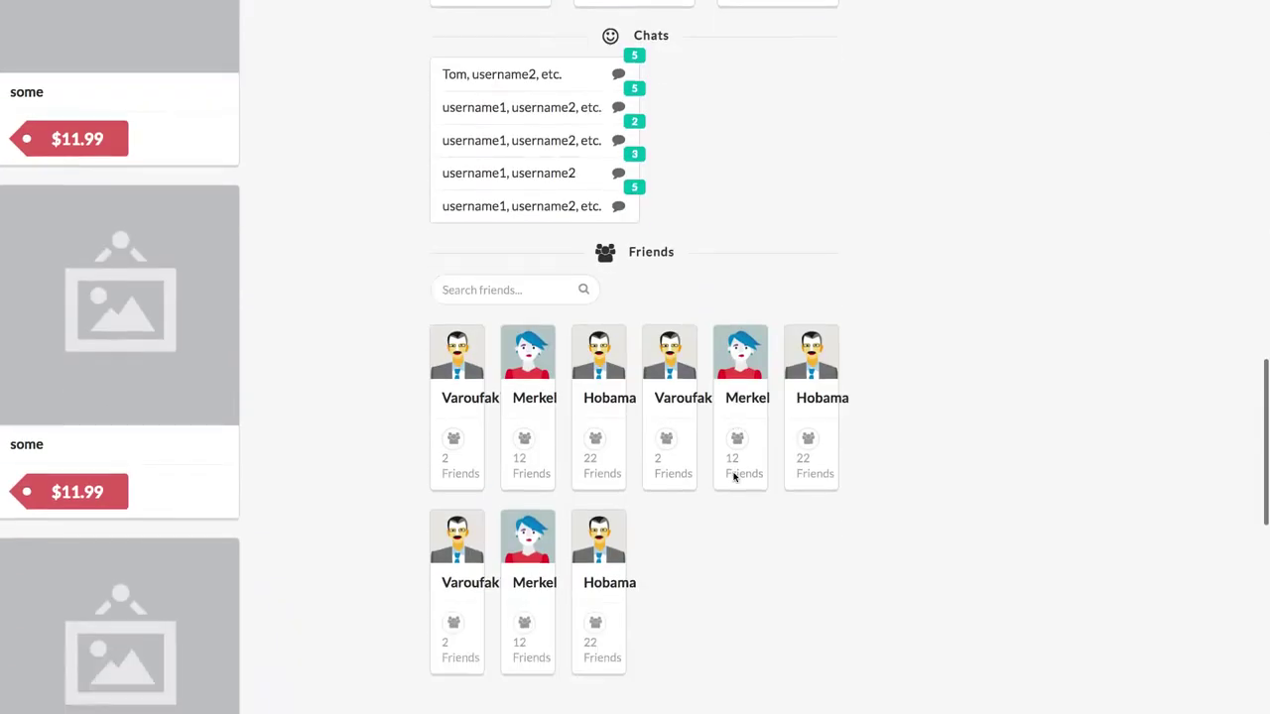
scroll(734, 473, "down", 5)
scroll(734, 473, "up", 15)
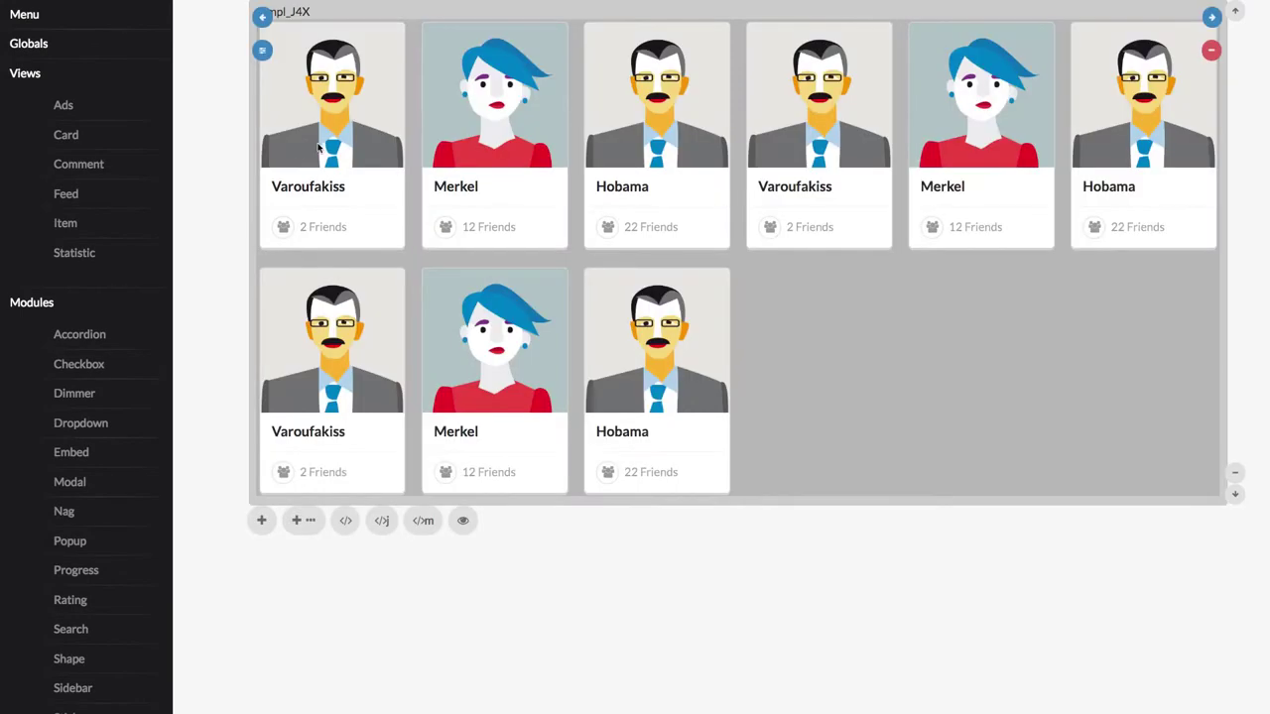
left_click(261, 50)
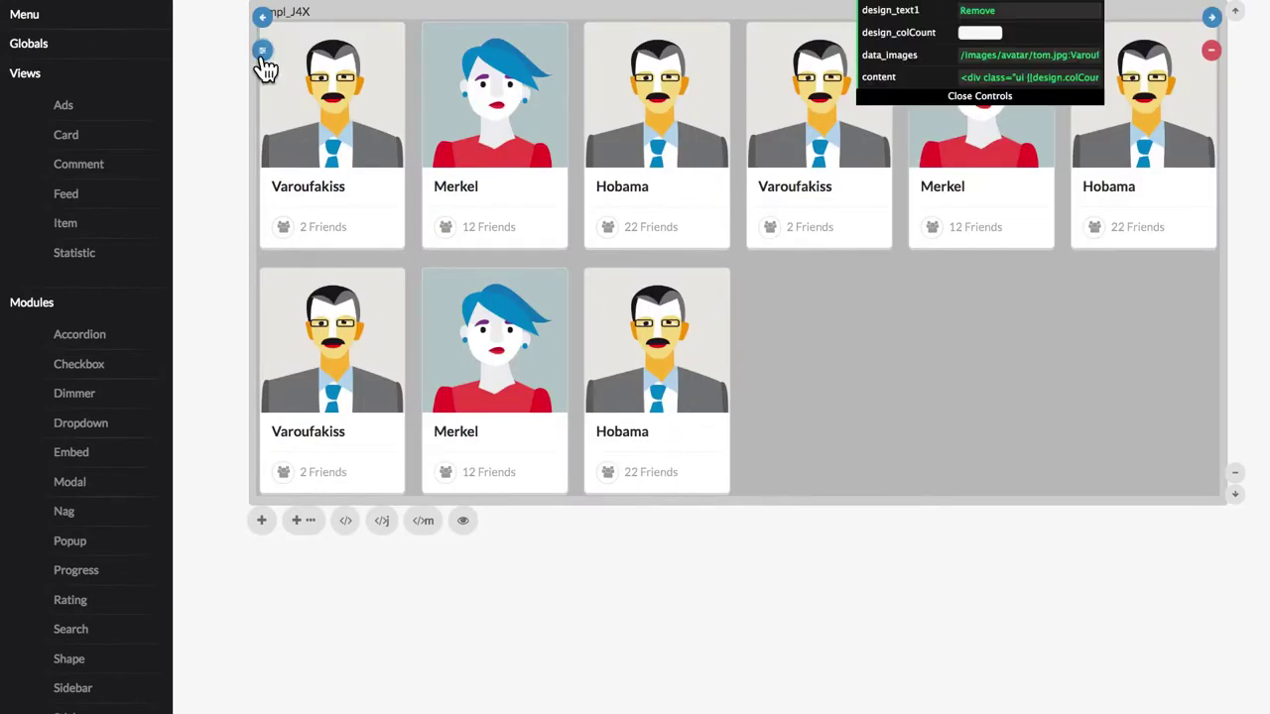
left_click(987, 36)
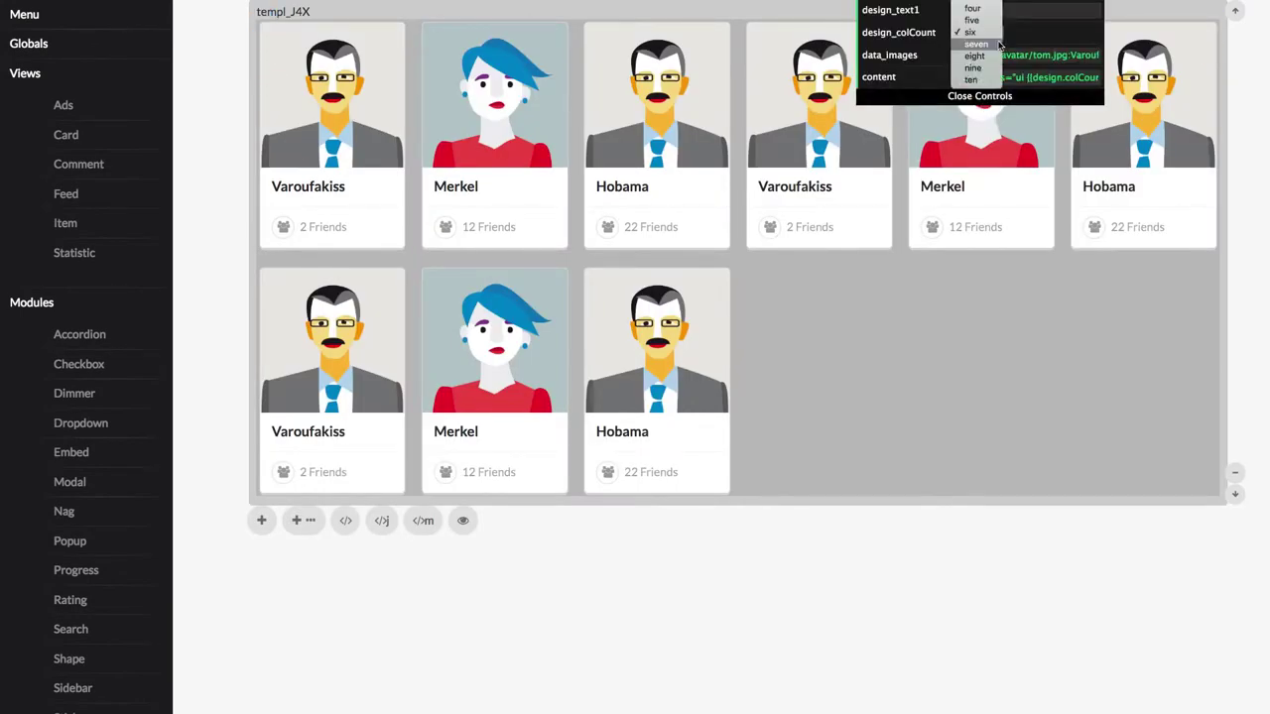
left_click(988, 41)
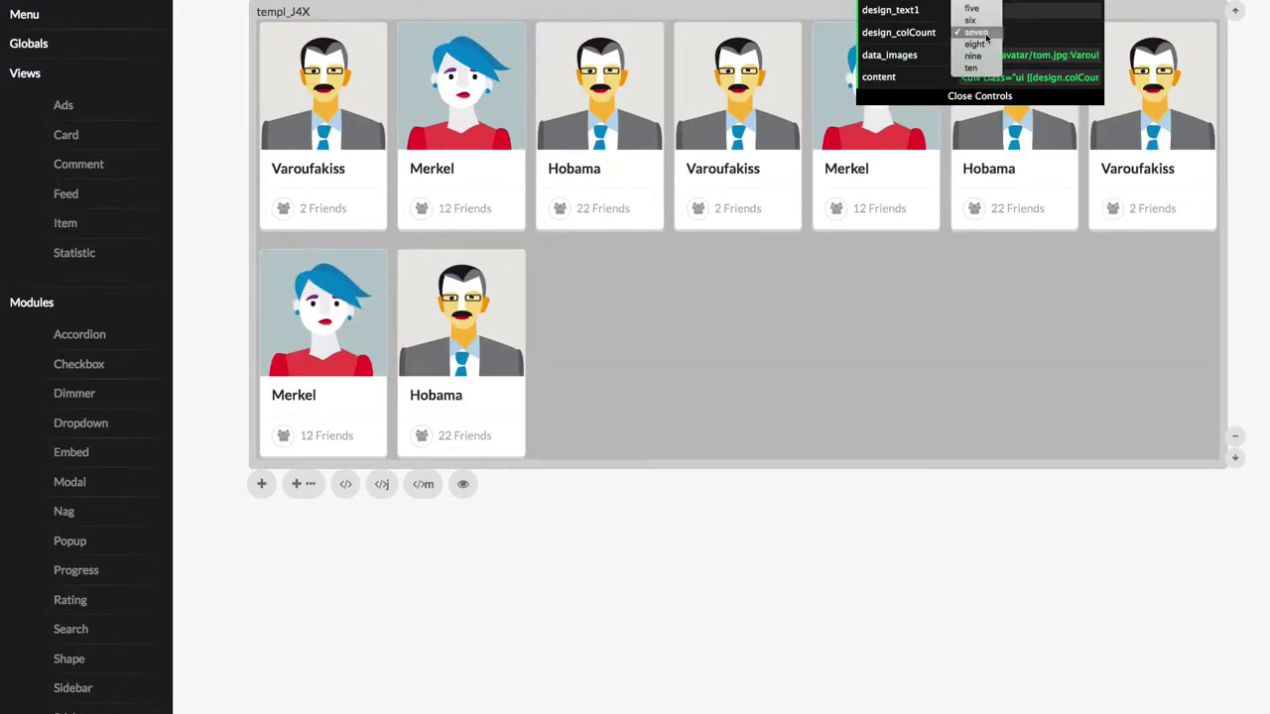
left_click(987, 37)
left_click(989, 9)
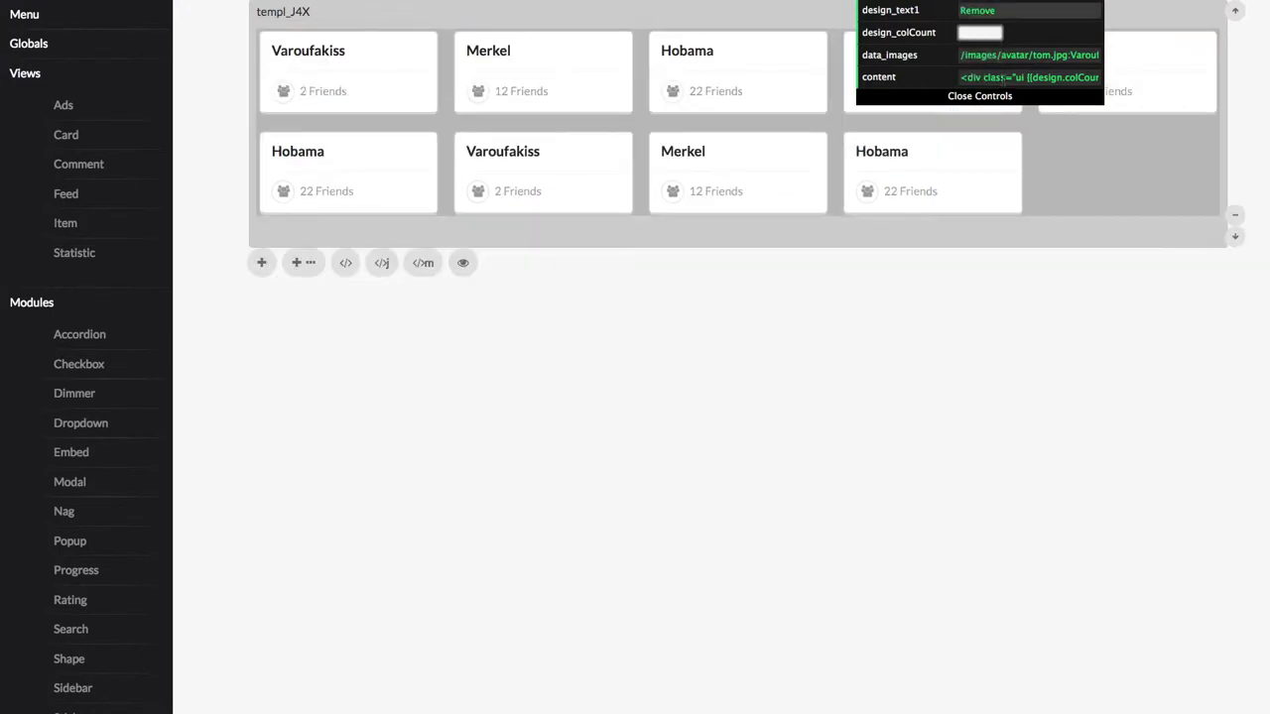
left_click(990, 36)
left_click(987, 20)
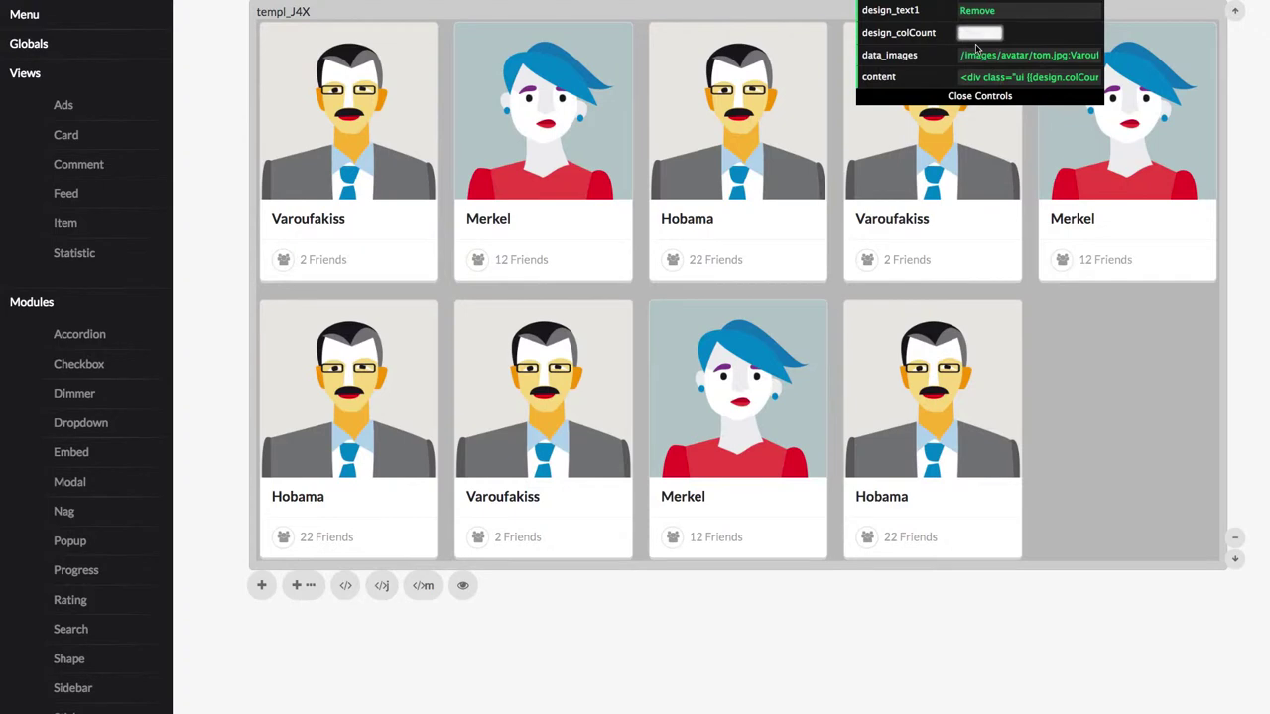
left_click(1034, 55)
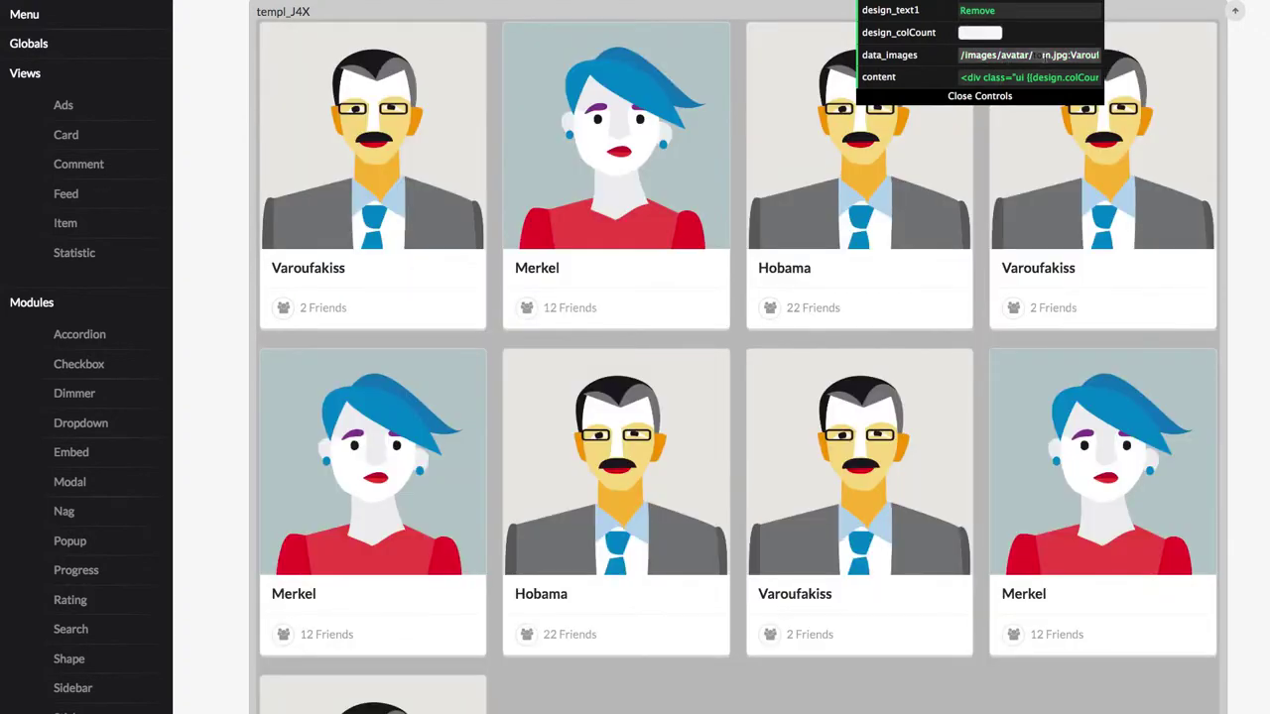
type("steve")
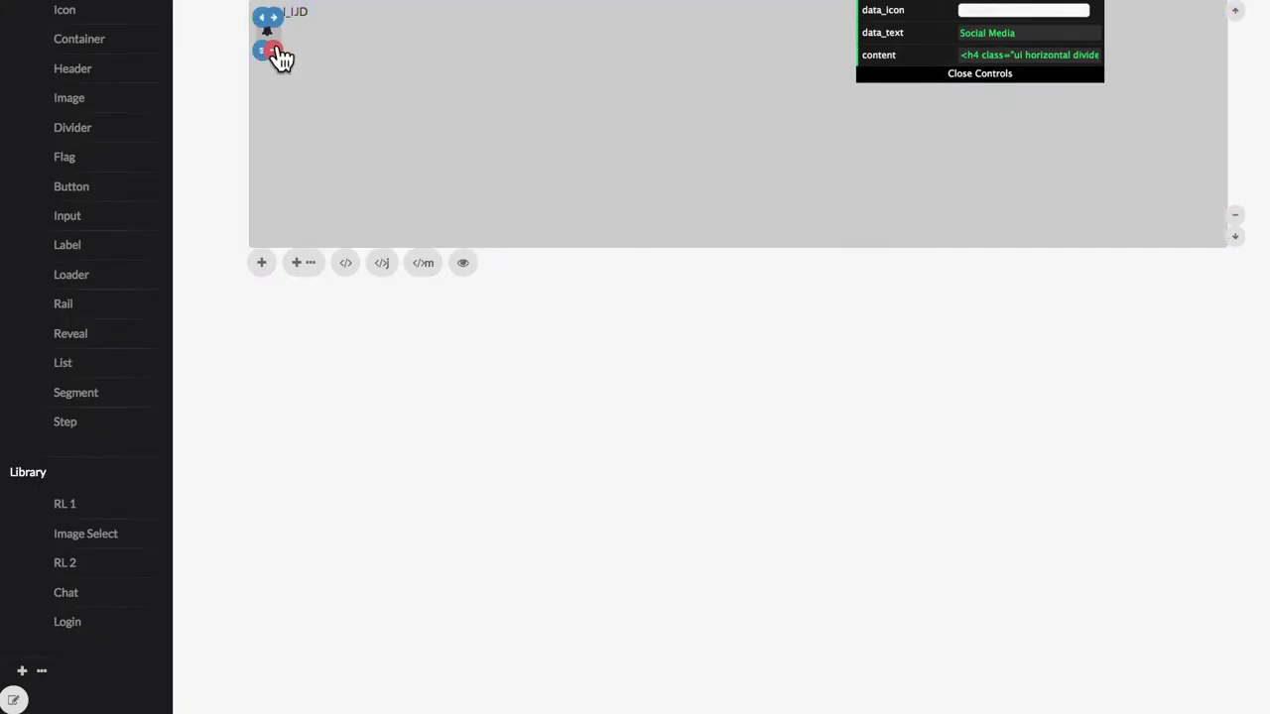
Replace the bell icon in templ_IJD with the 'external square' icon
left_click(1023, 11)
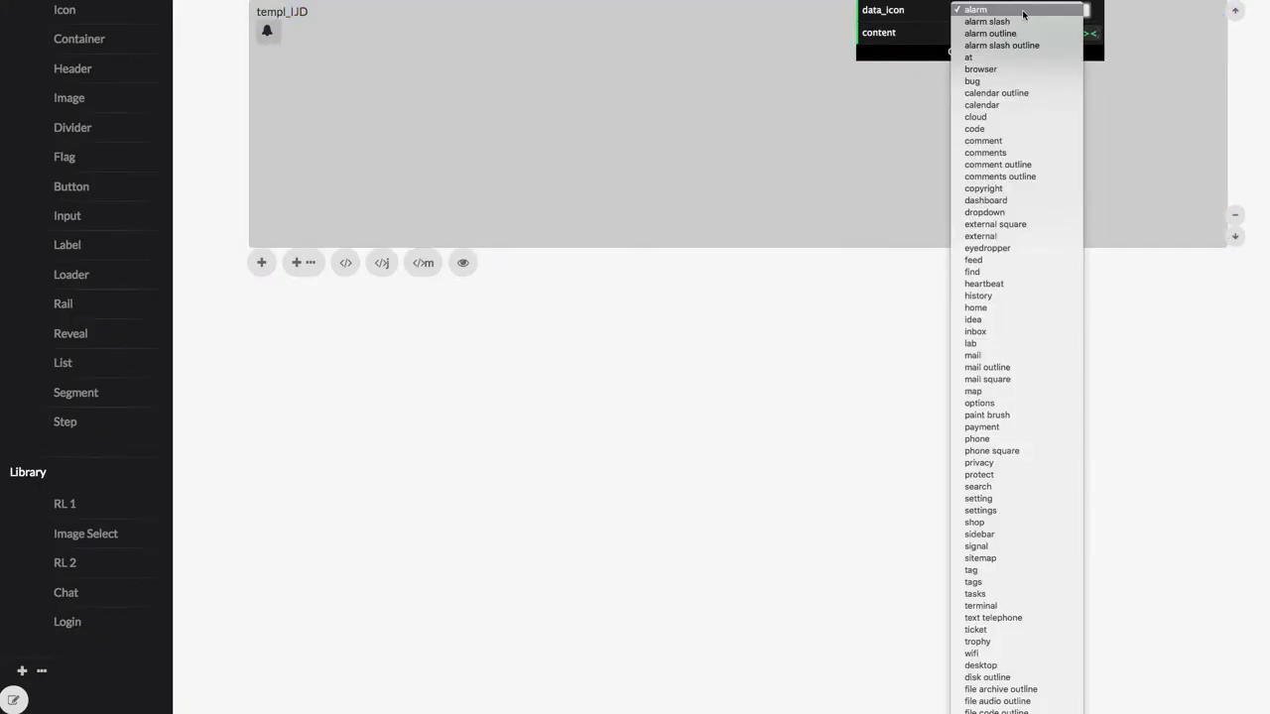
left_click(1014, 225)
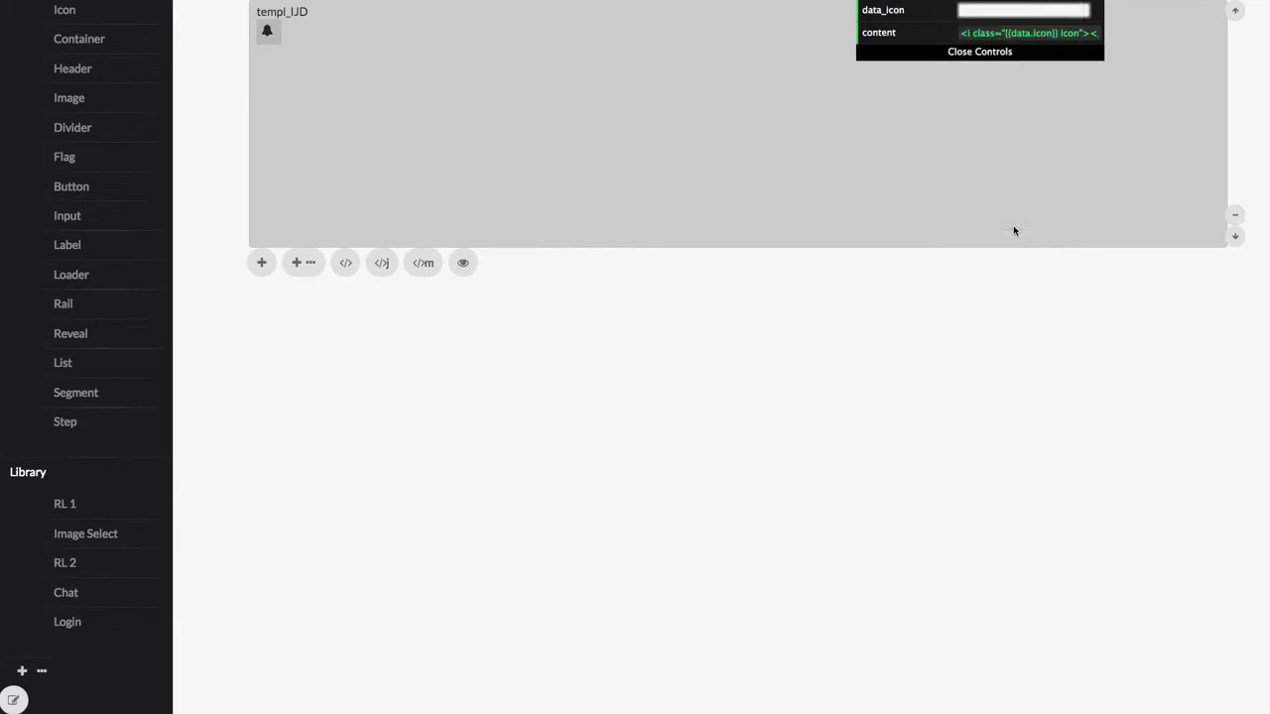
left_click(77, 72)
Add a wifi-icon header titled 'Wifi settings', with a Specifications divider placed beside it
mouse_move(705, 625)
left_mouse_down()
mouse_move(419, 159)
mouse_move(300, 130)
left_mouse_up()
left_click(290, 52)
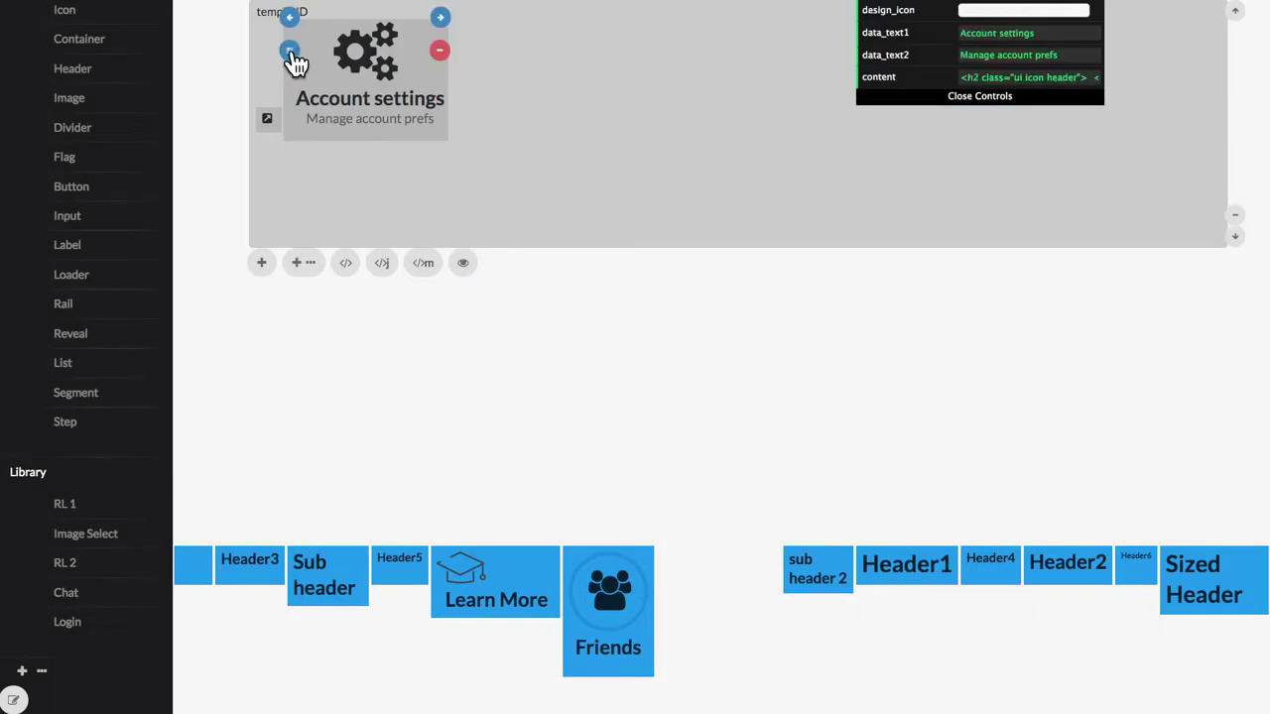
left_click(1039, 12)
left_click(995, 159)
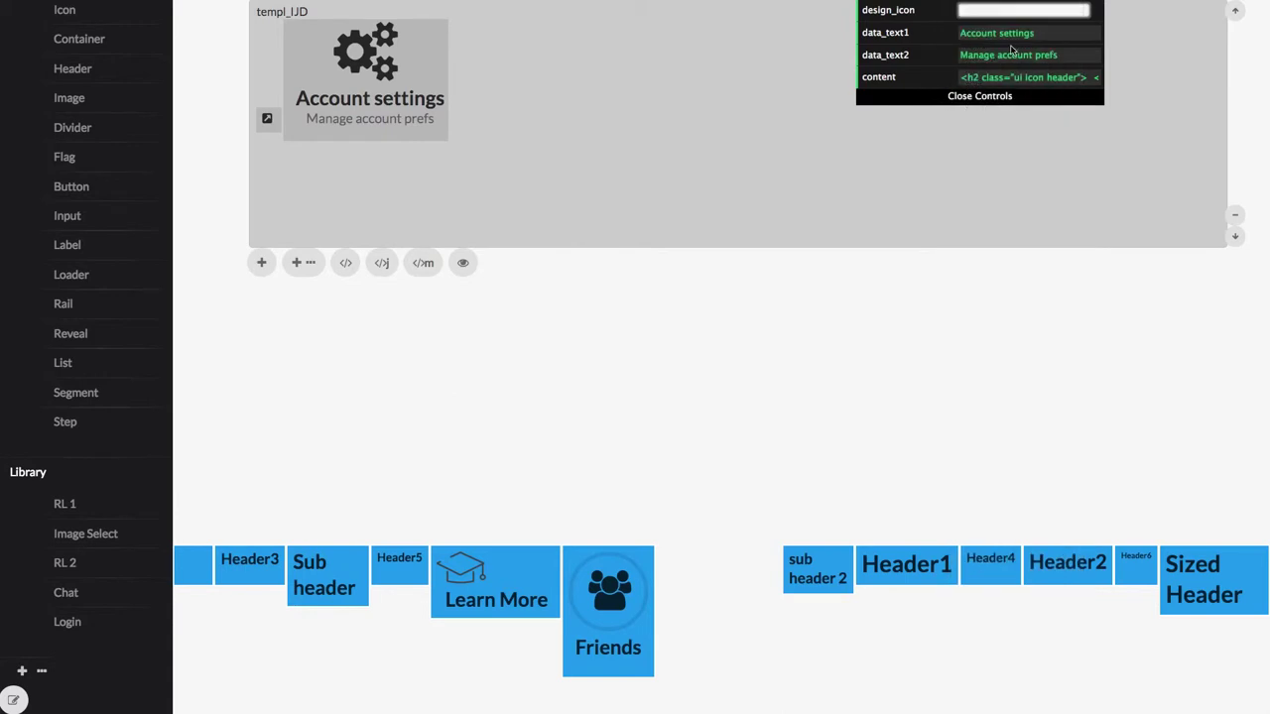
left_click_drag(999, 33, 960, 33)
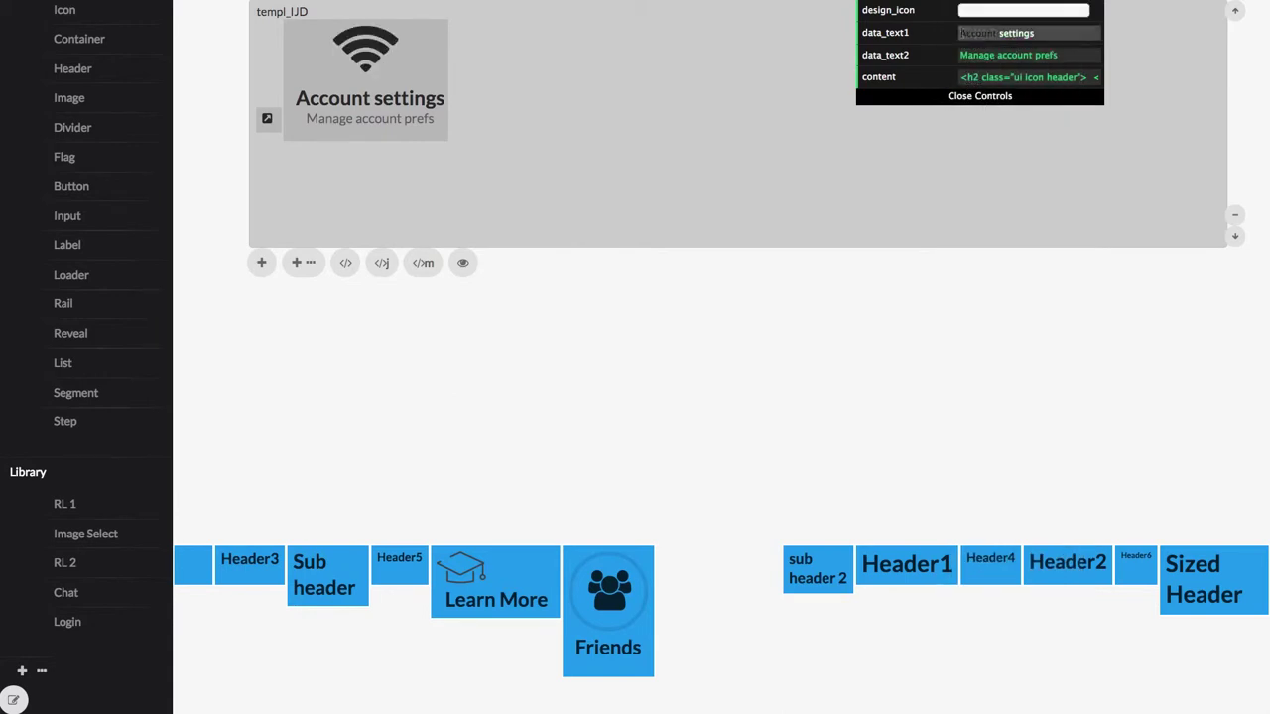
type("Wifi")
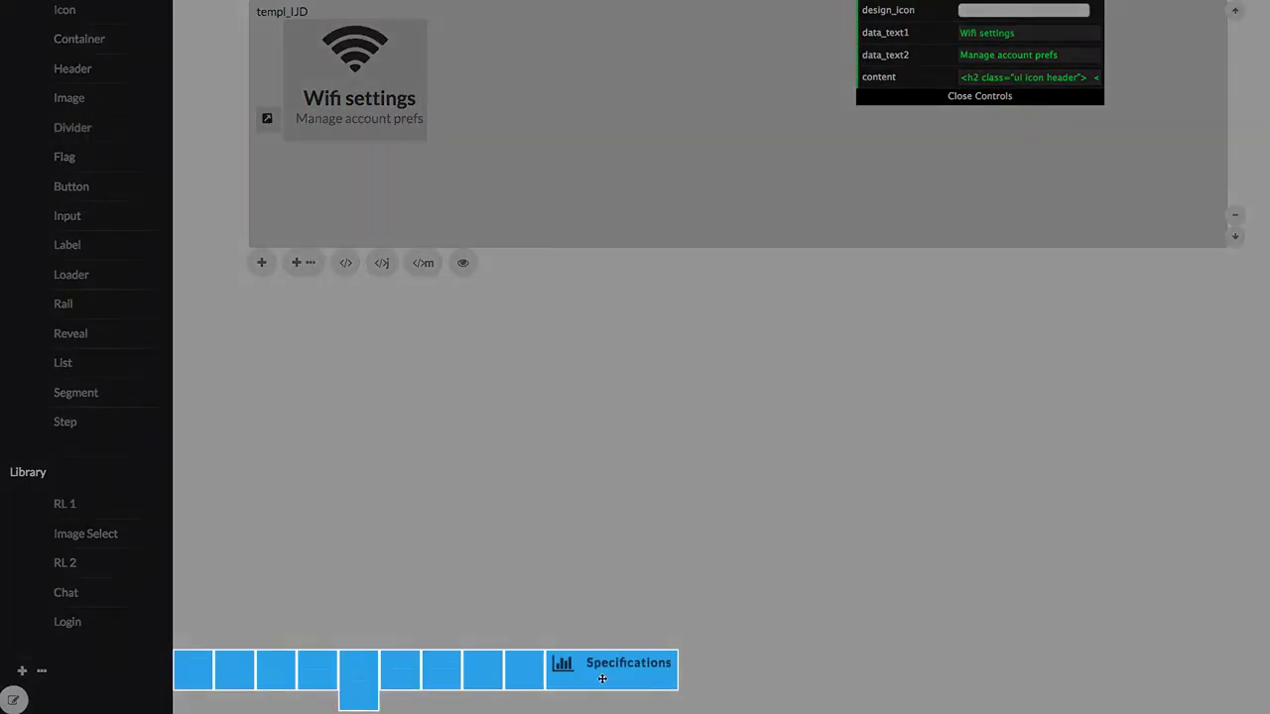
left_click_drag(601, 679, 601, 137)
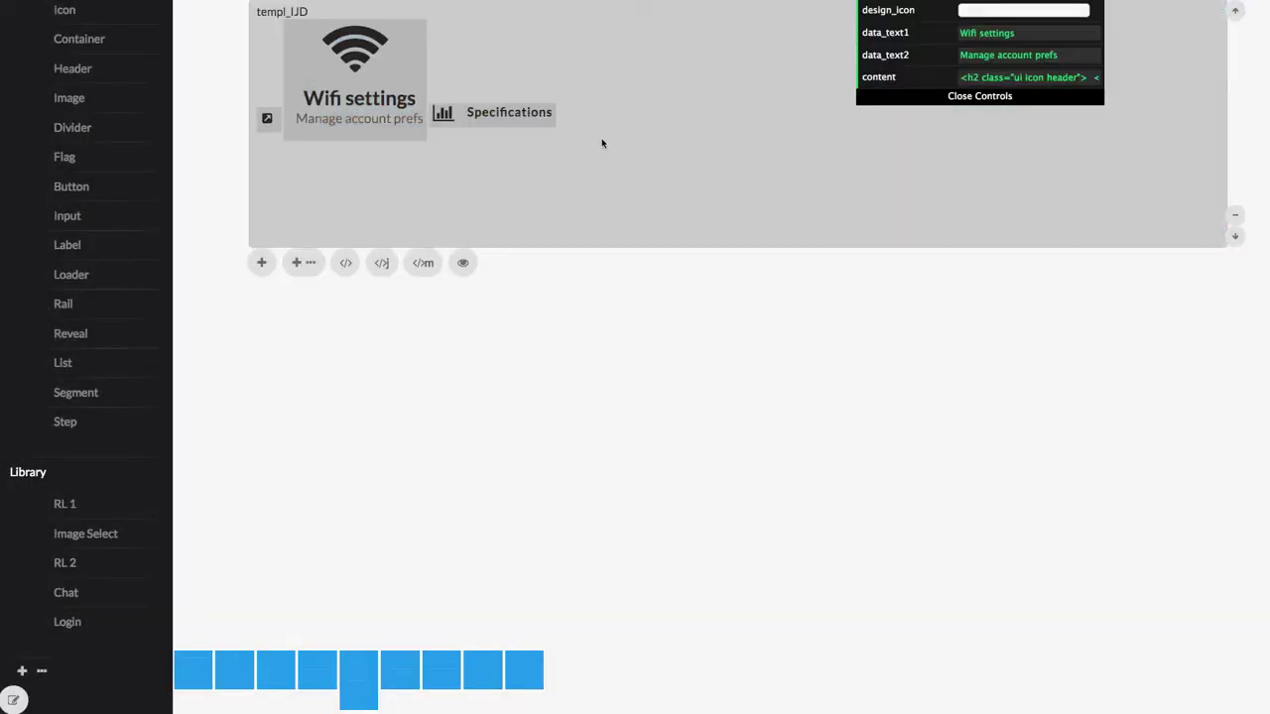
Change the divider's data_text from 'Specifications' to 'Settings'
left_click(434, 126)
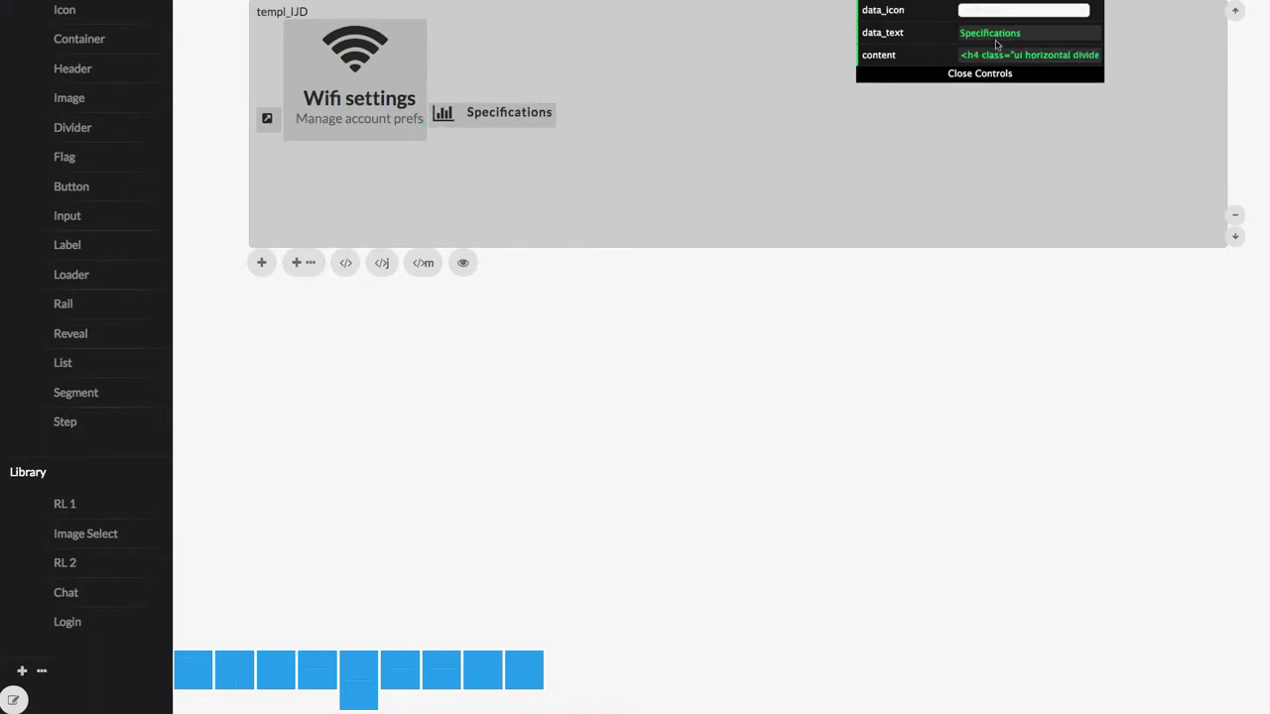
left_click(988, 36)
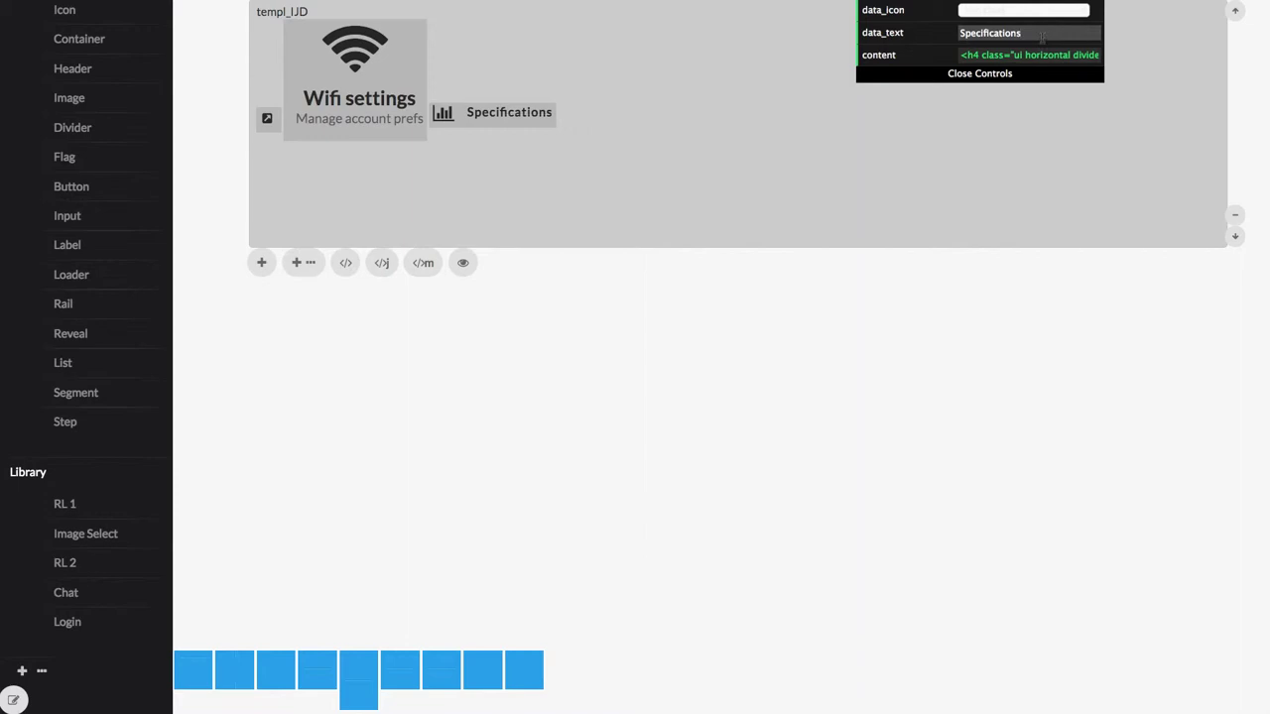
key("BackSpace")
key("BackSpace")
key("BackSpace")
type("tings")
key("Return")
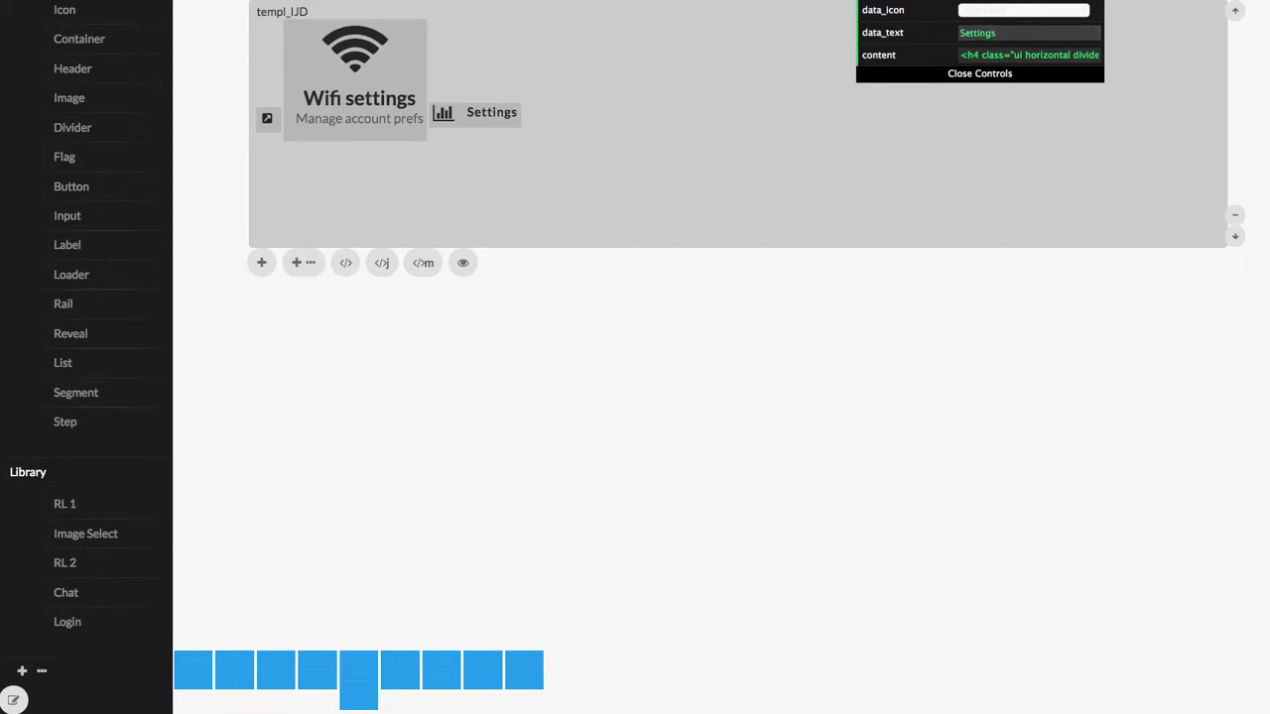
Add a Facebook button and a Size button, then switch the Facebook button to Instagram
left_click(72, 186)
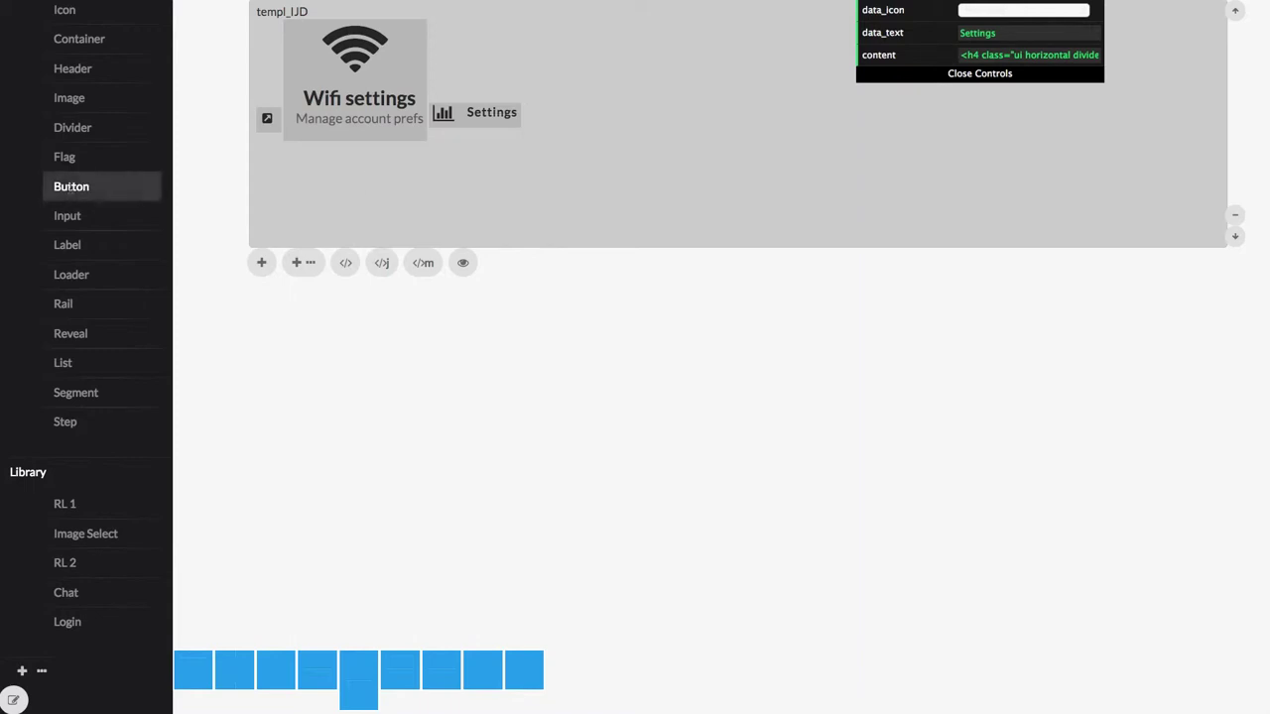
left_click_drag(530, 694, 540, 174)
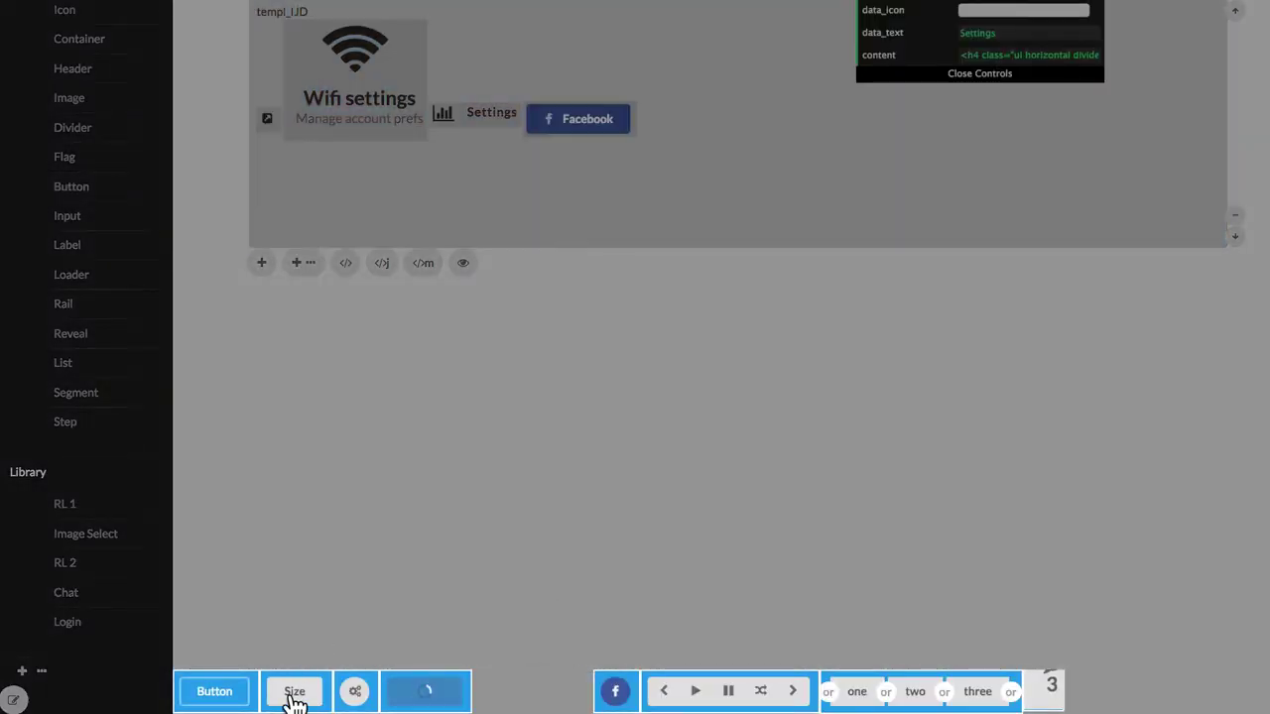
mouse_move(294, 692)
left_mouse_down()
mouse_move(844, 56)
mouse_move(733, 119)
mouse_move(726, 207)
left_mouse_up()
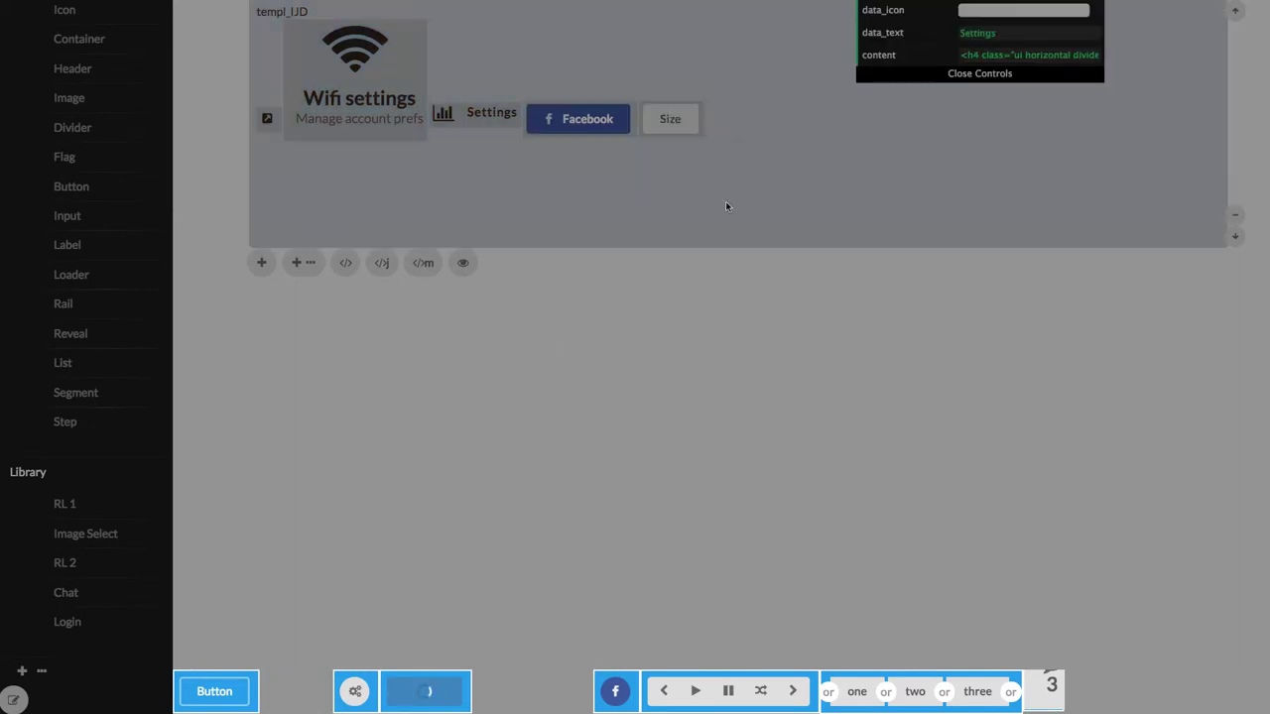
left_click(538, 138)
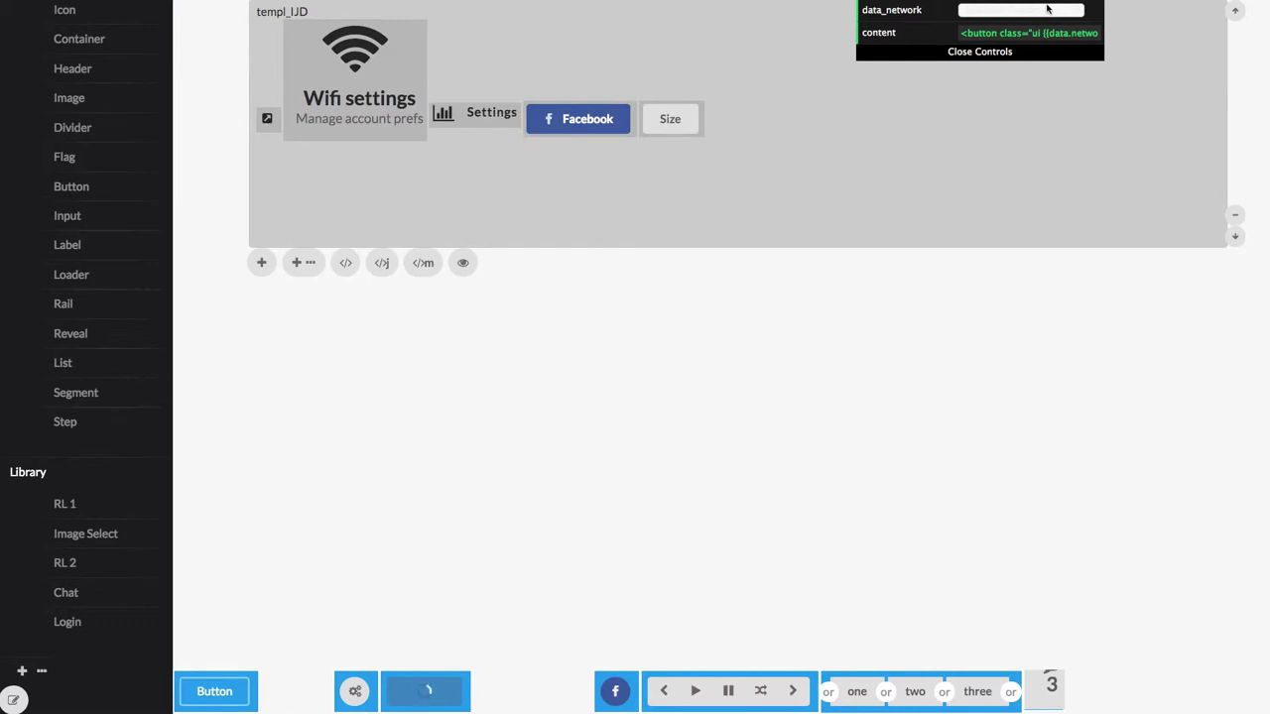
left_click(1046, 9)
left_click(1027, 32)
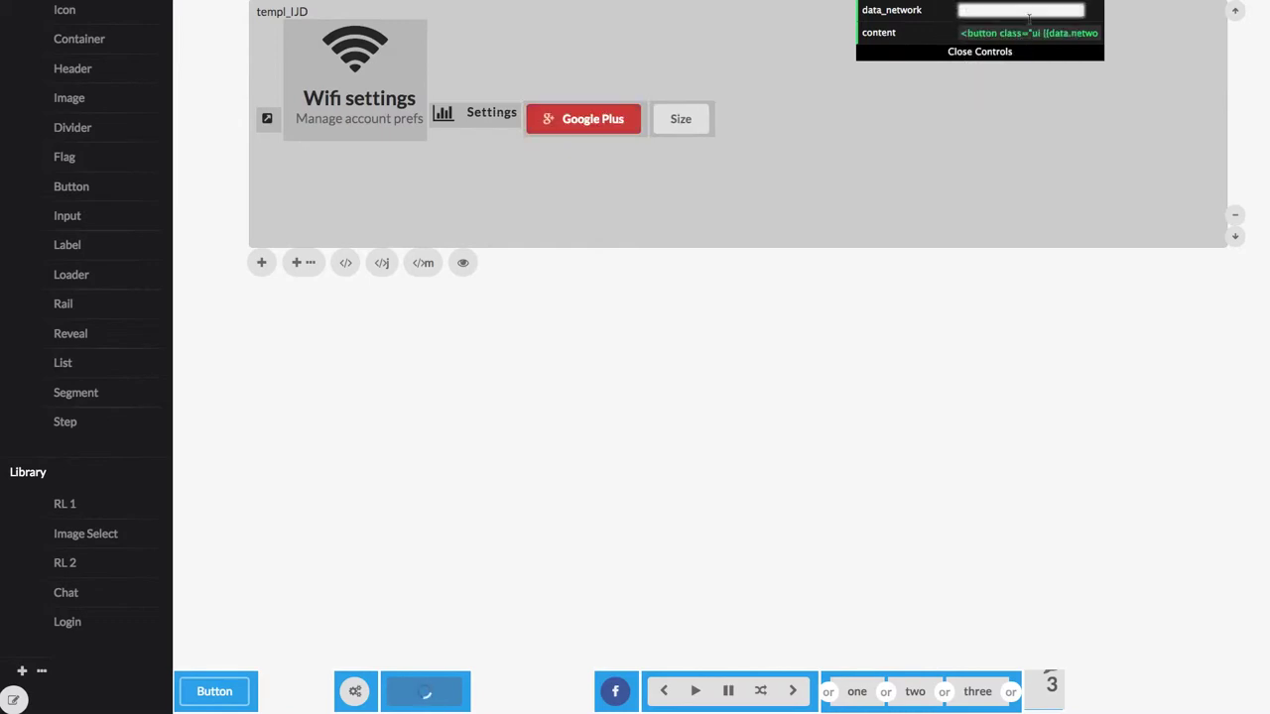
left_click(1028, 18)
left_click(1044, 47)
Make the Size button huge with the label 'Huge Button', and add an empty template below
left_click(662, 131)
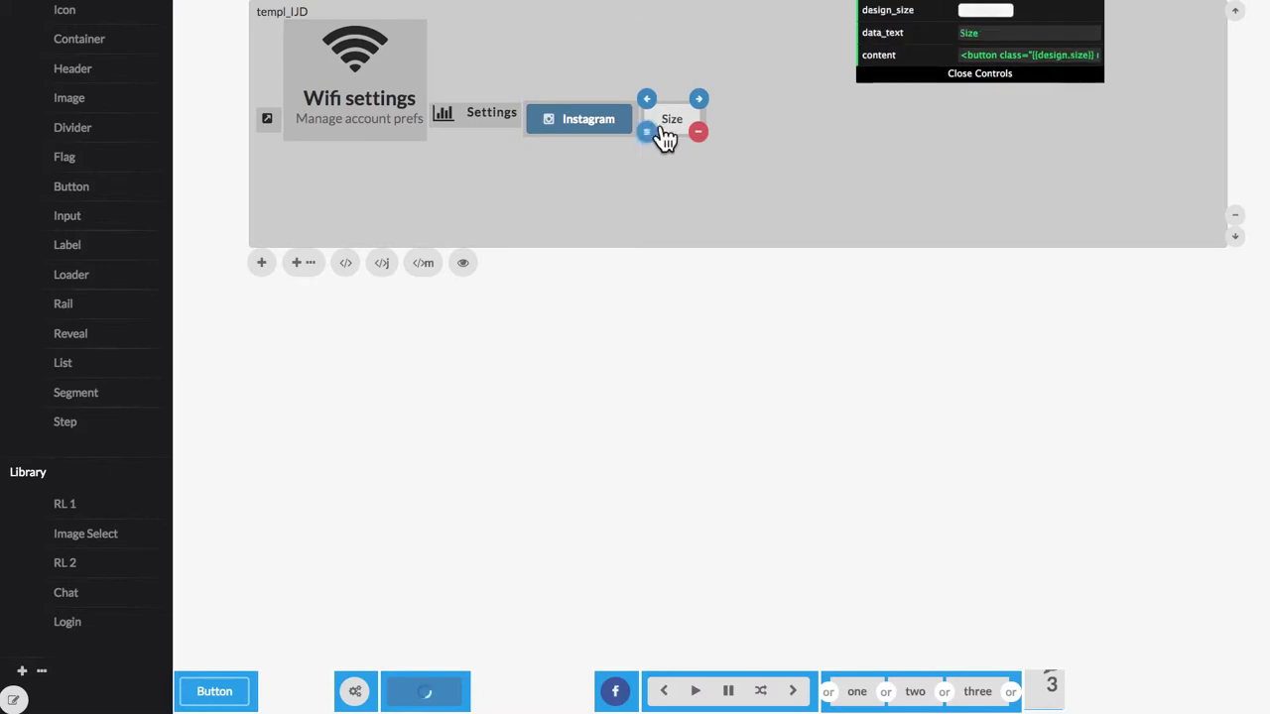
left_click(992, 10)
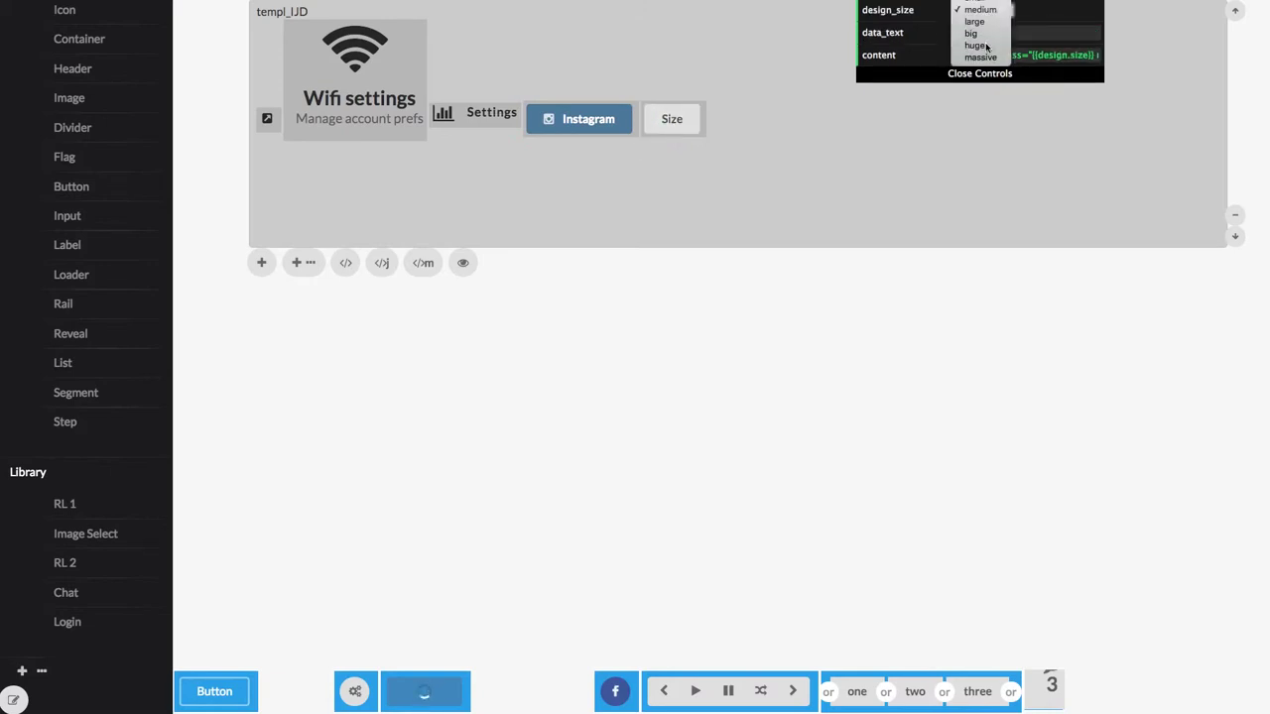
left_click(978, 45)
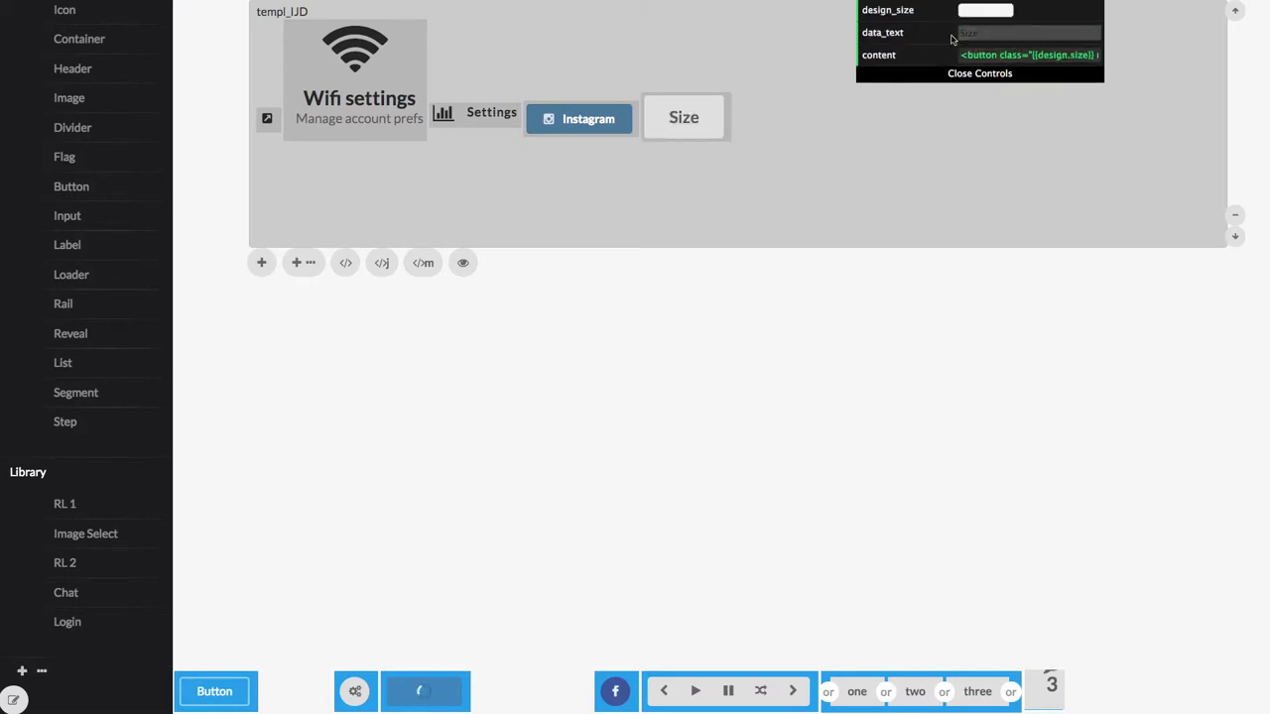
type("Huge But")
type("ton")
key("Return")
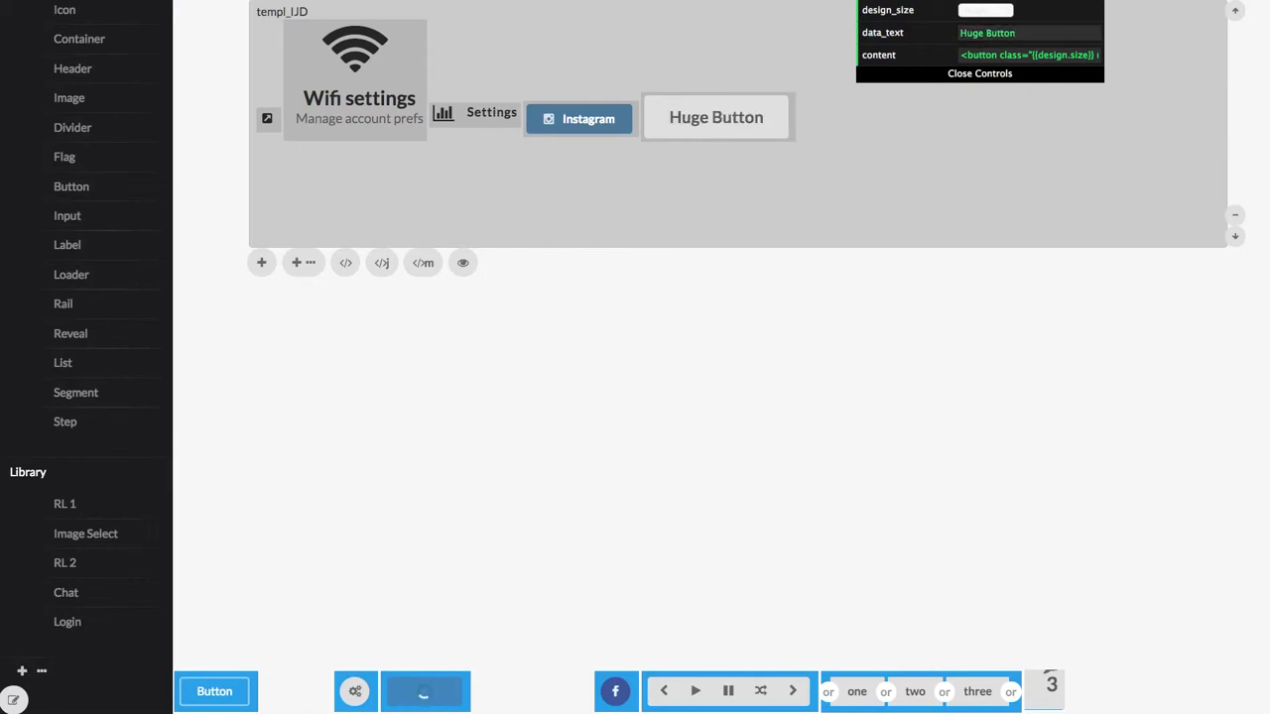
left_click(261, 263)
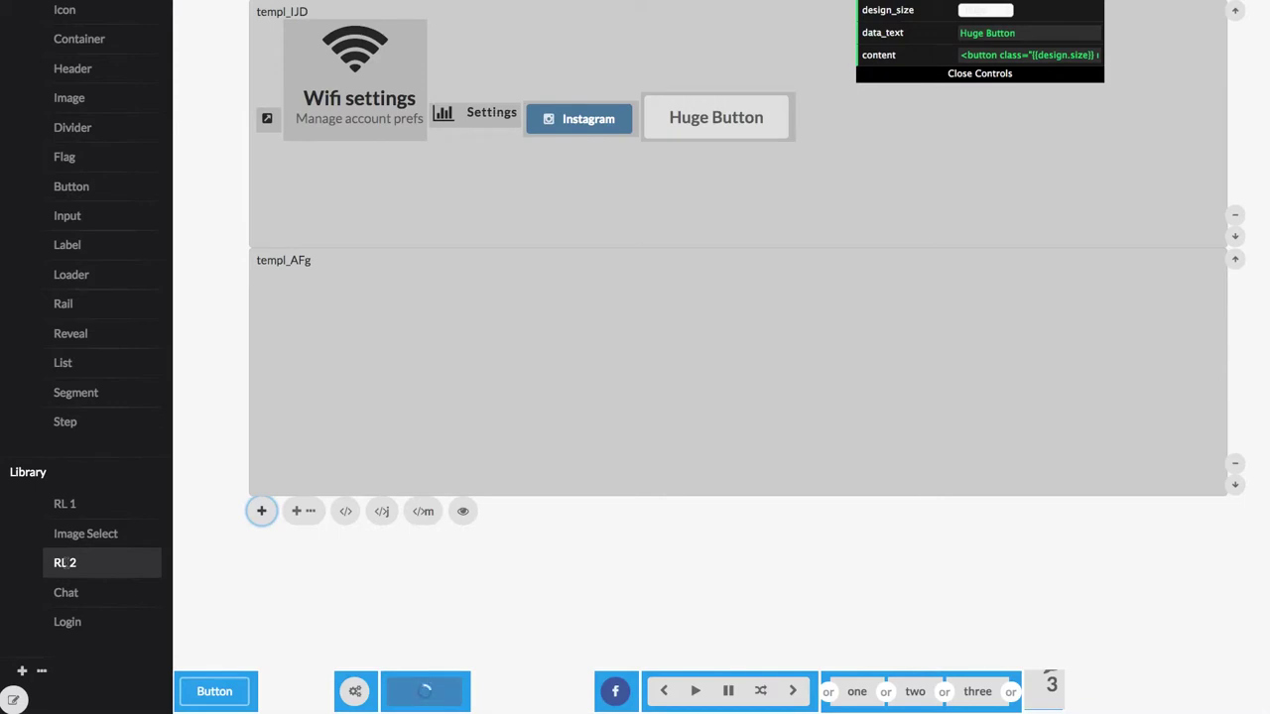
Place the avatar and a Specifications header in templ_IJD and a login form in templ_AFg
left_click(67, 625)
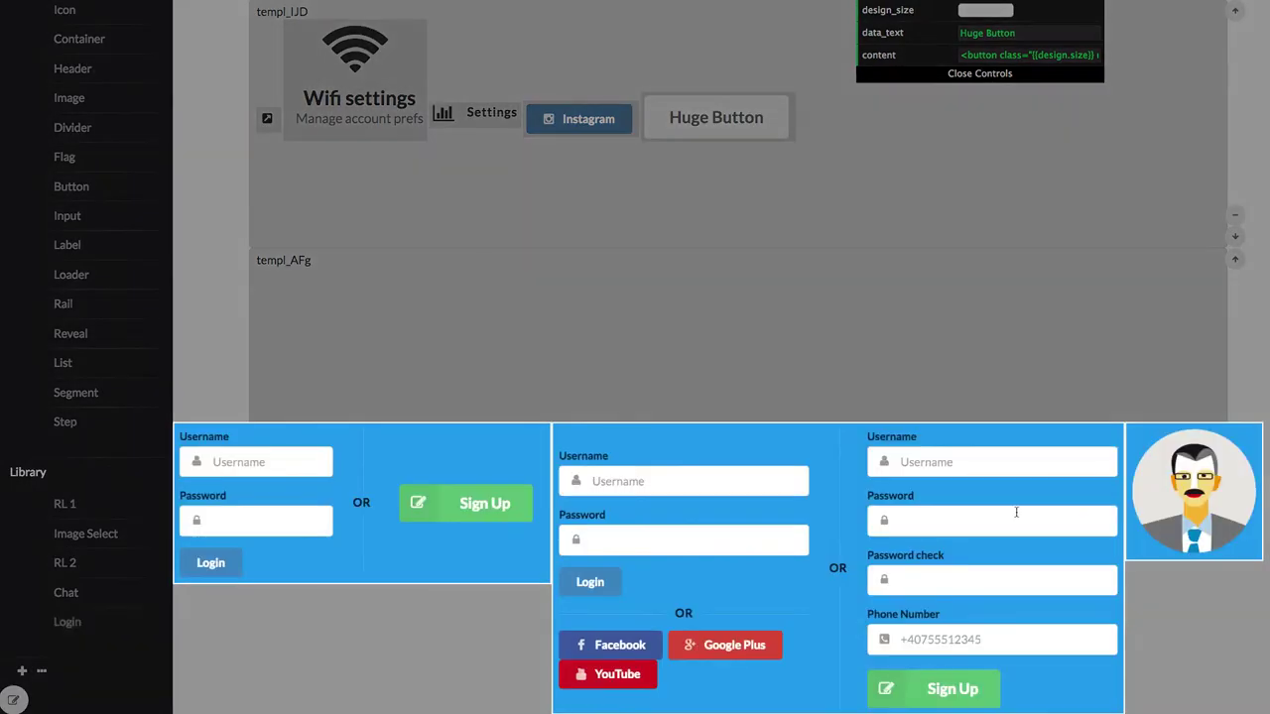
left_click_drag(1176, 494, 907, 151)
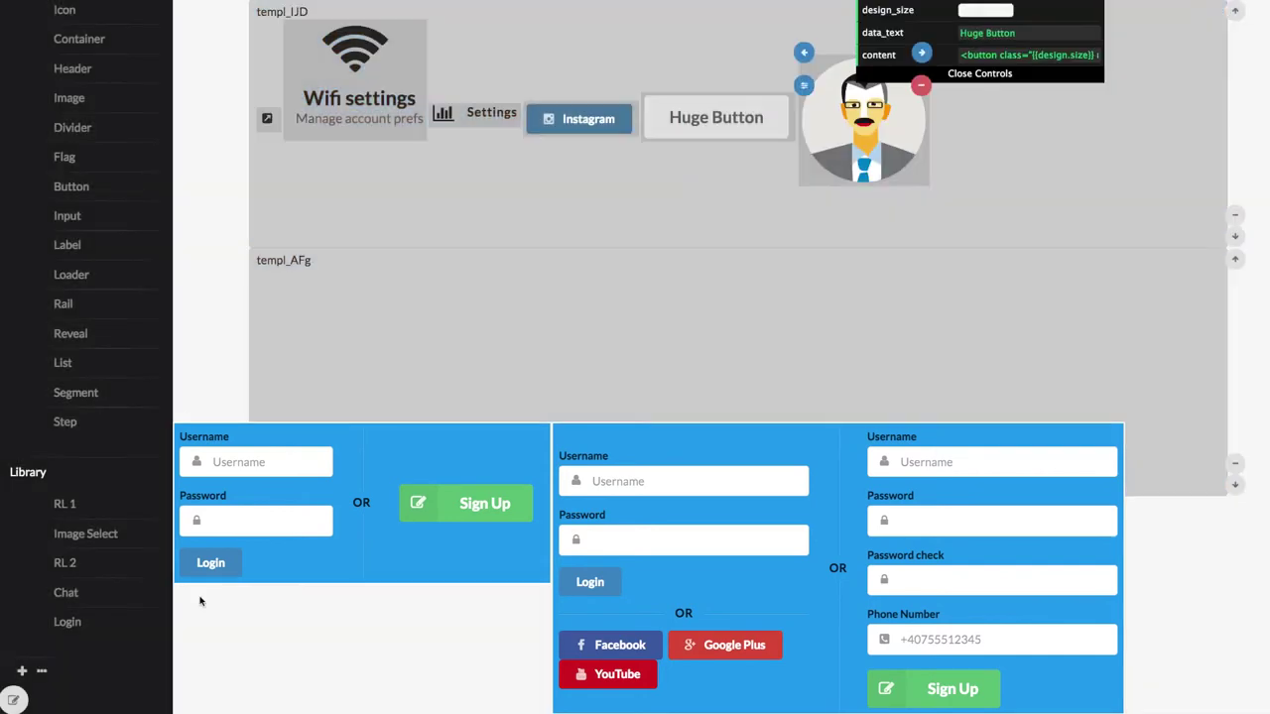
left_click_drag(366, 536, 386, 346)
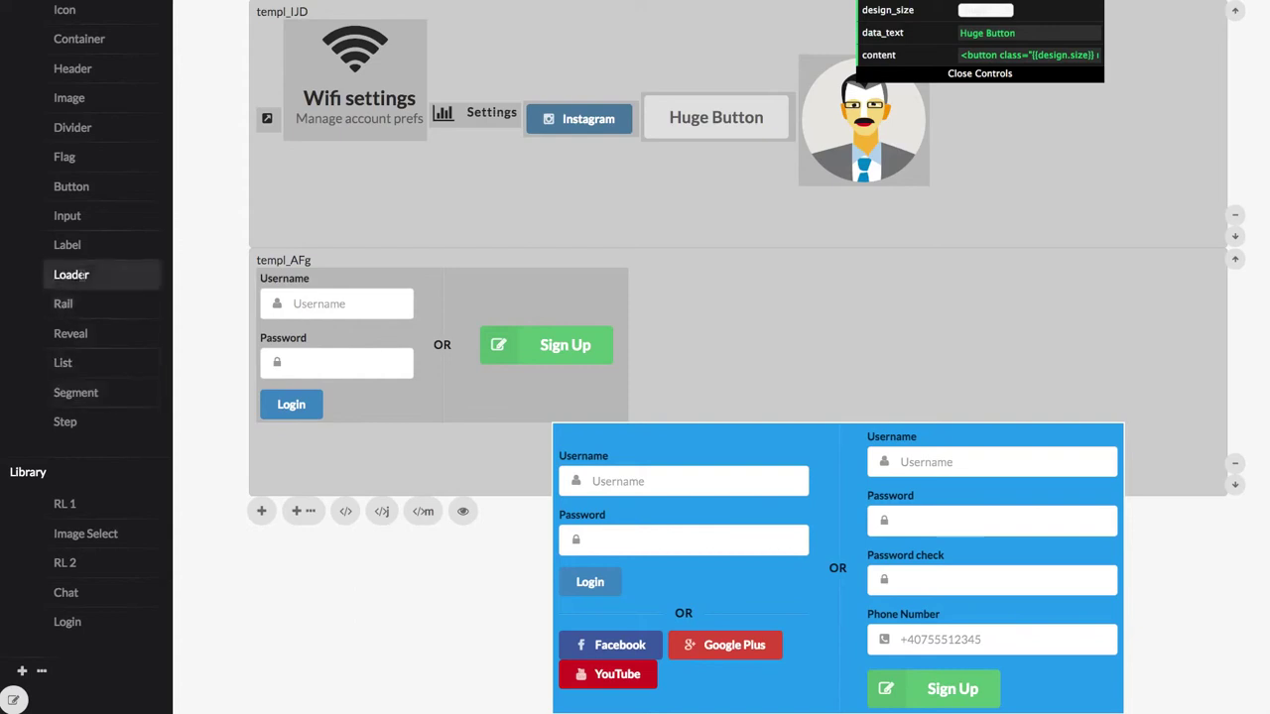
mouse_move(72, 127)
left_mouse_down()
mouse_move(528, 686)
mouse_move(600, 671)
mouse_move(1002, 189)
left_mouse_up()
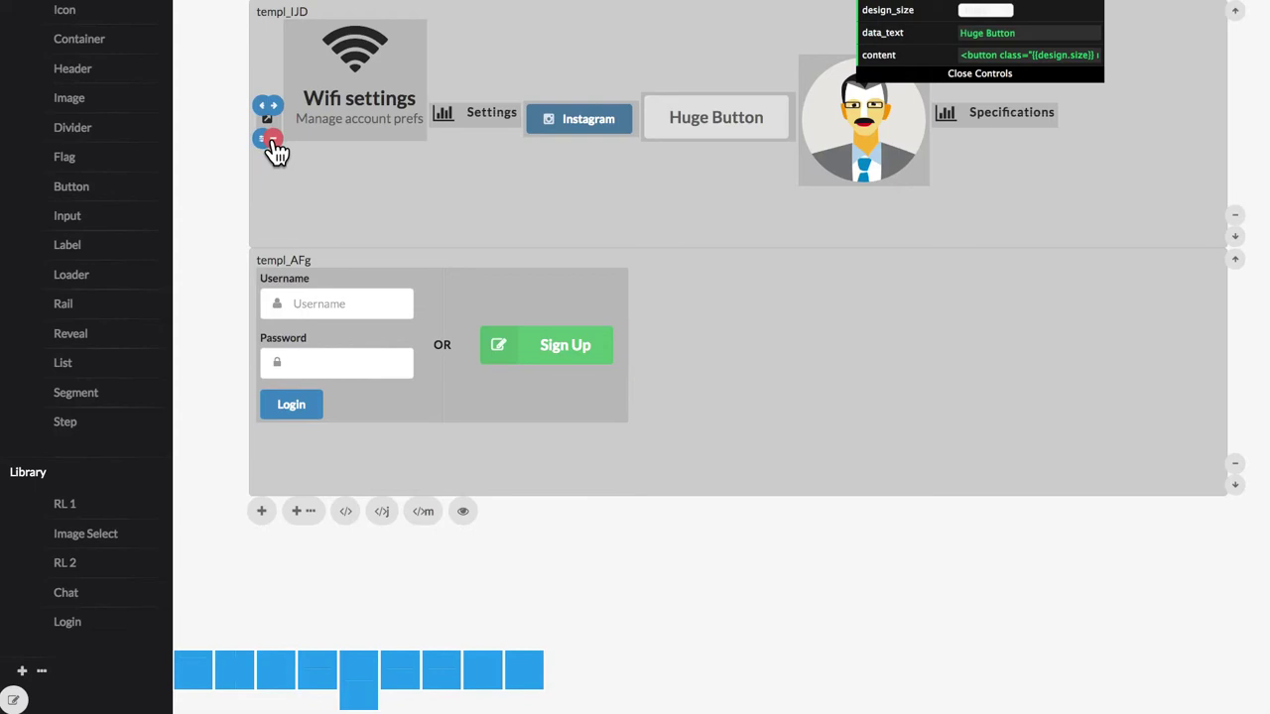
Remove the small leftover element and reorder the row to start with the avatar, then Settings
left_click(270, 138)
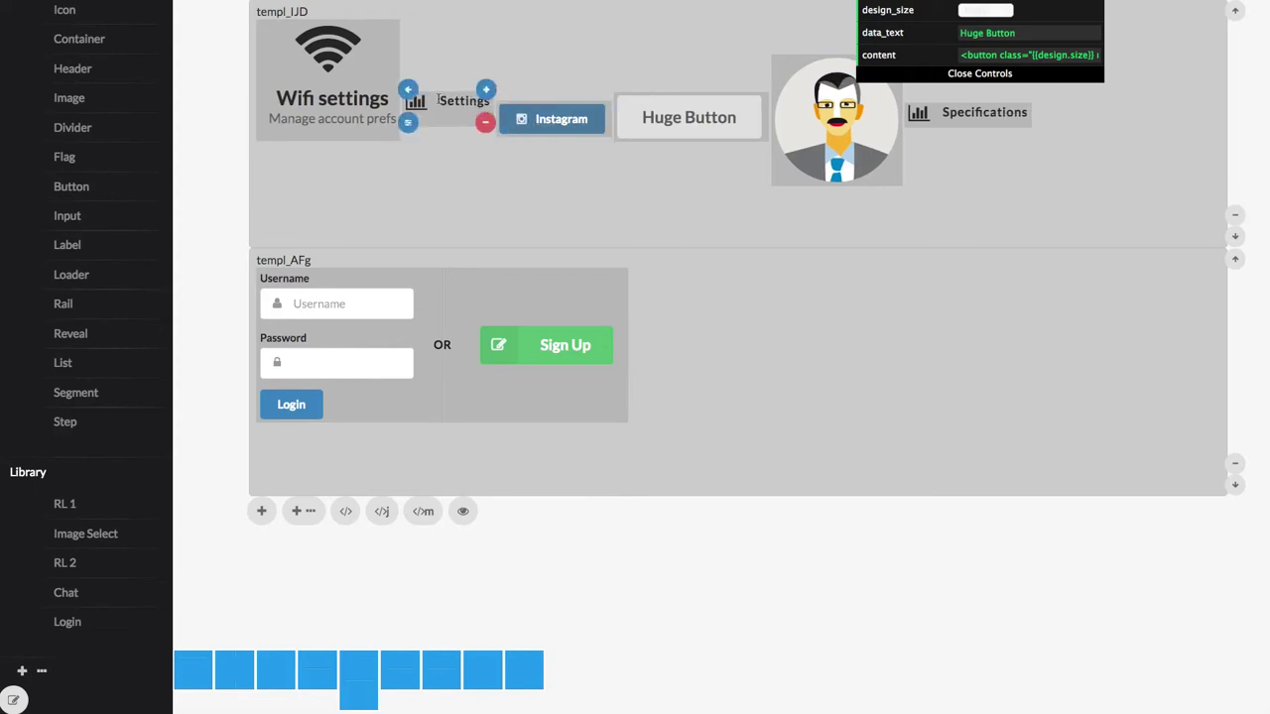
left_click(408, 89)
mouse_move(821, 151)
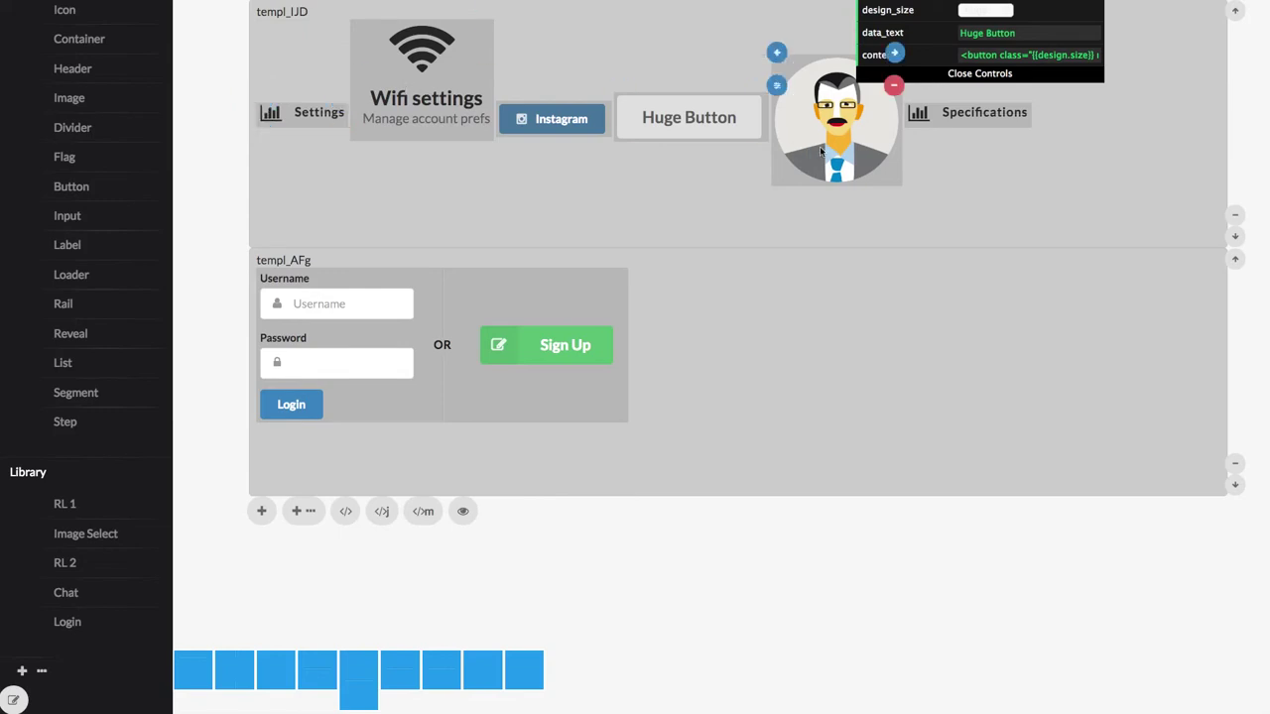
mouse_move(925, 107)
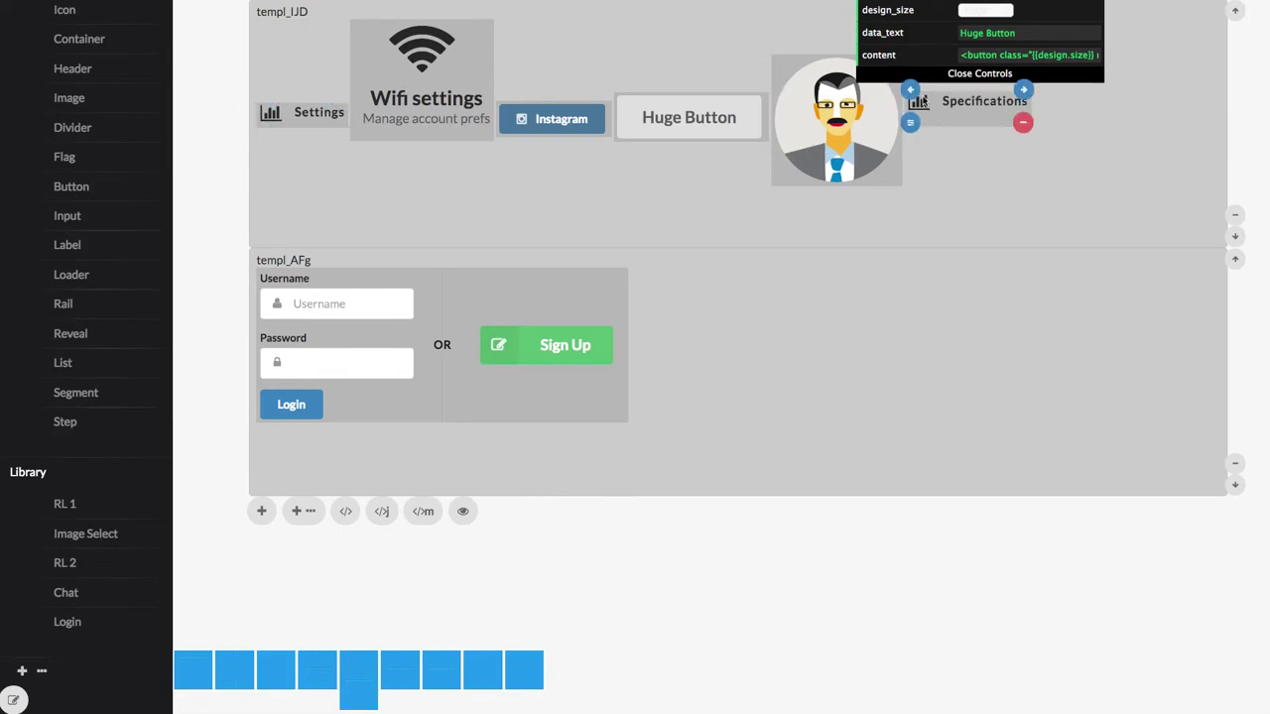
left_click(778, 53)
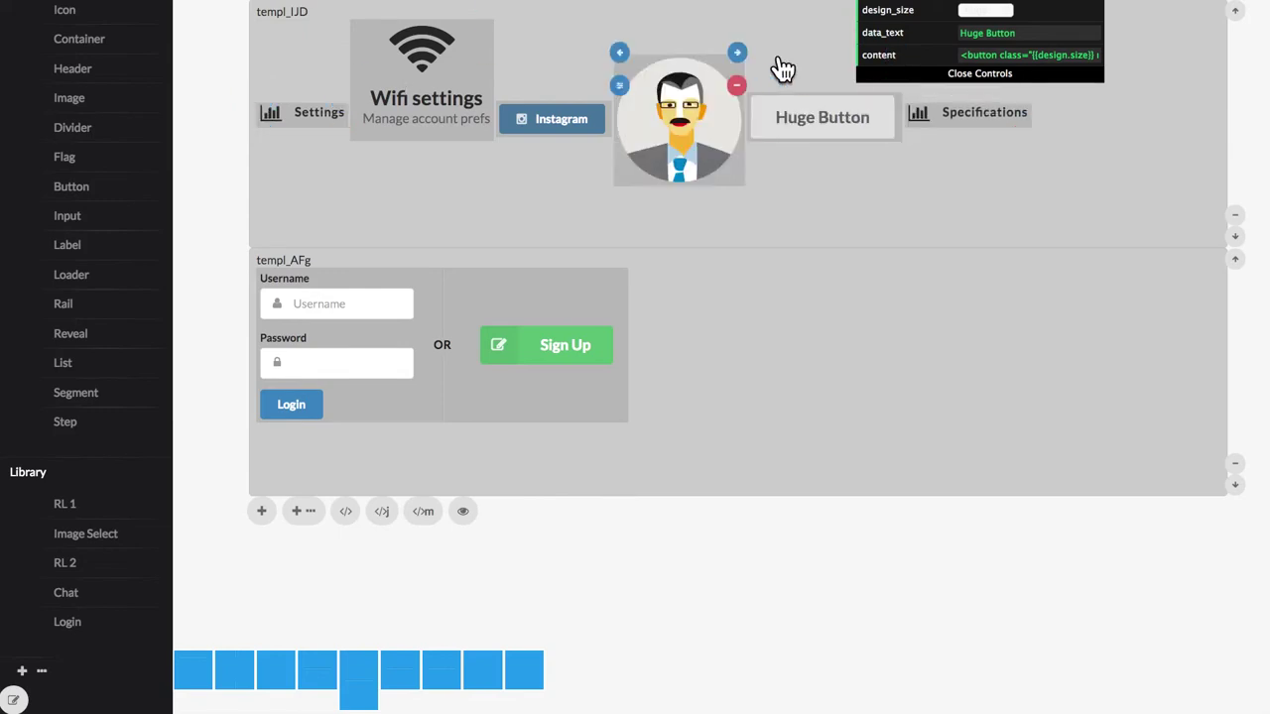
left_click(619, 53)
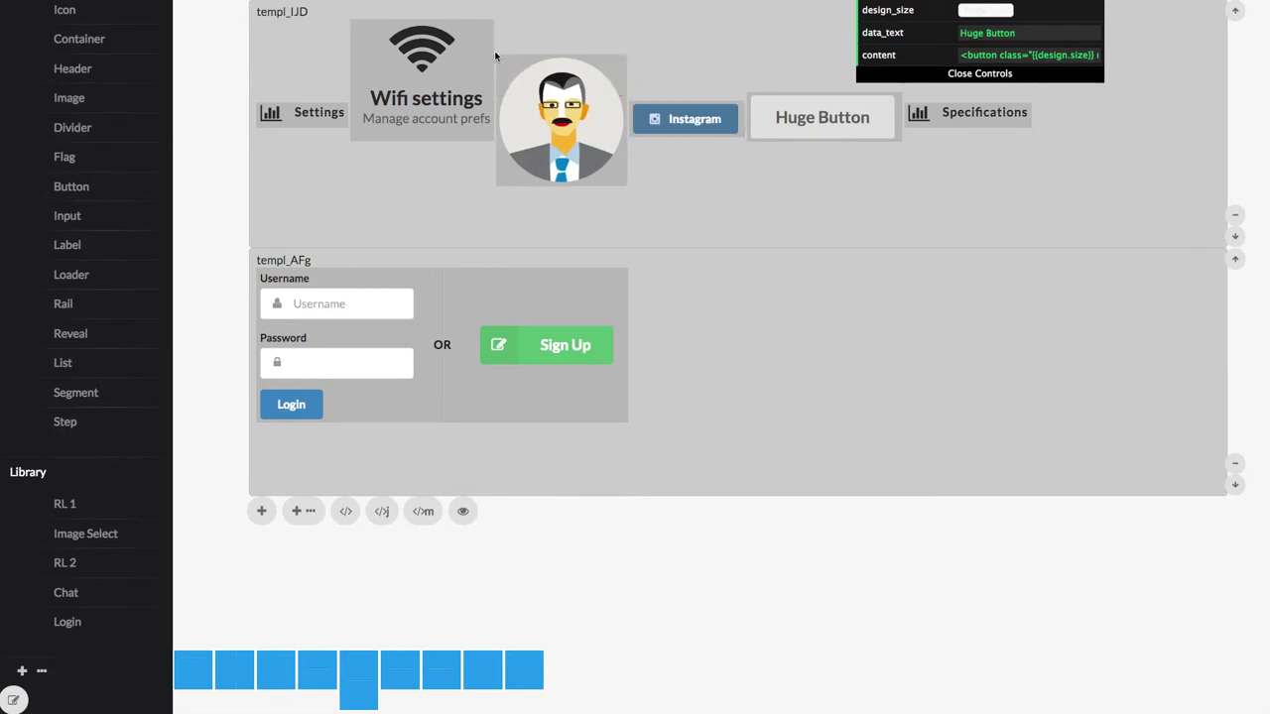
left_click(502, 53)
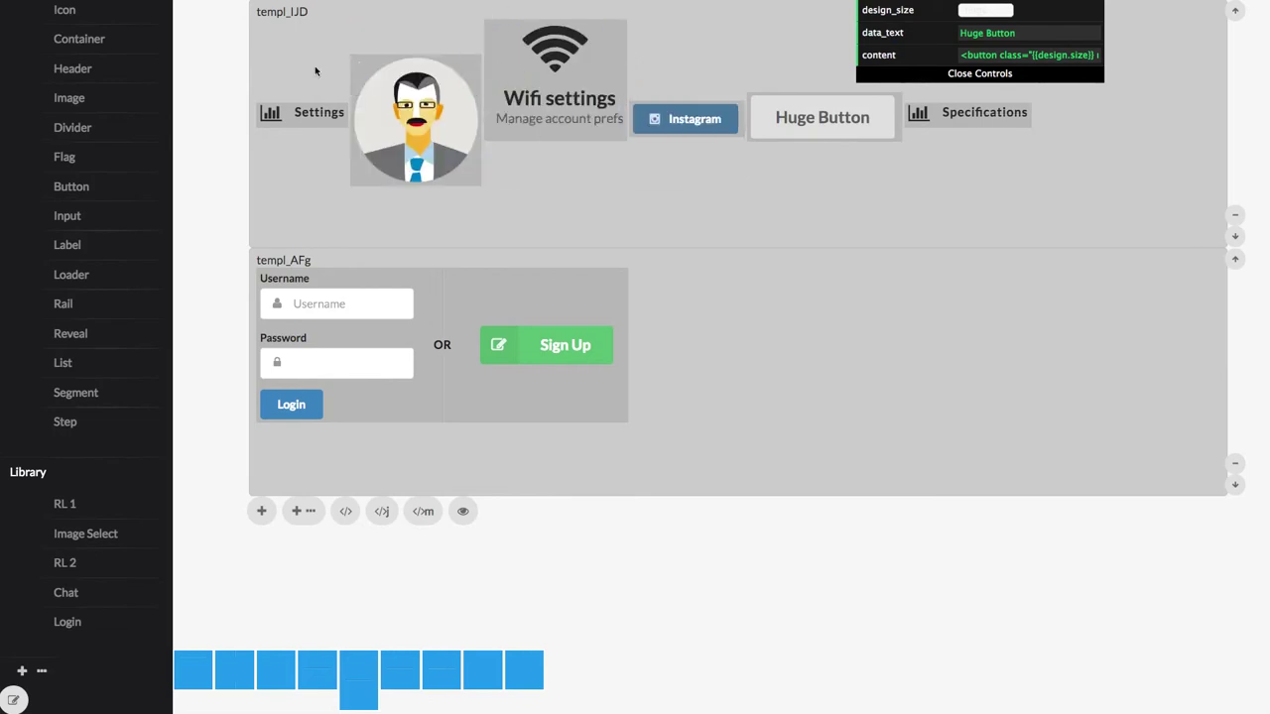
left_click(359, 52)
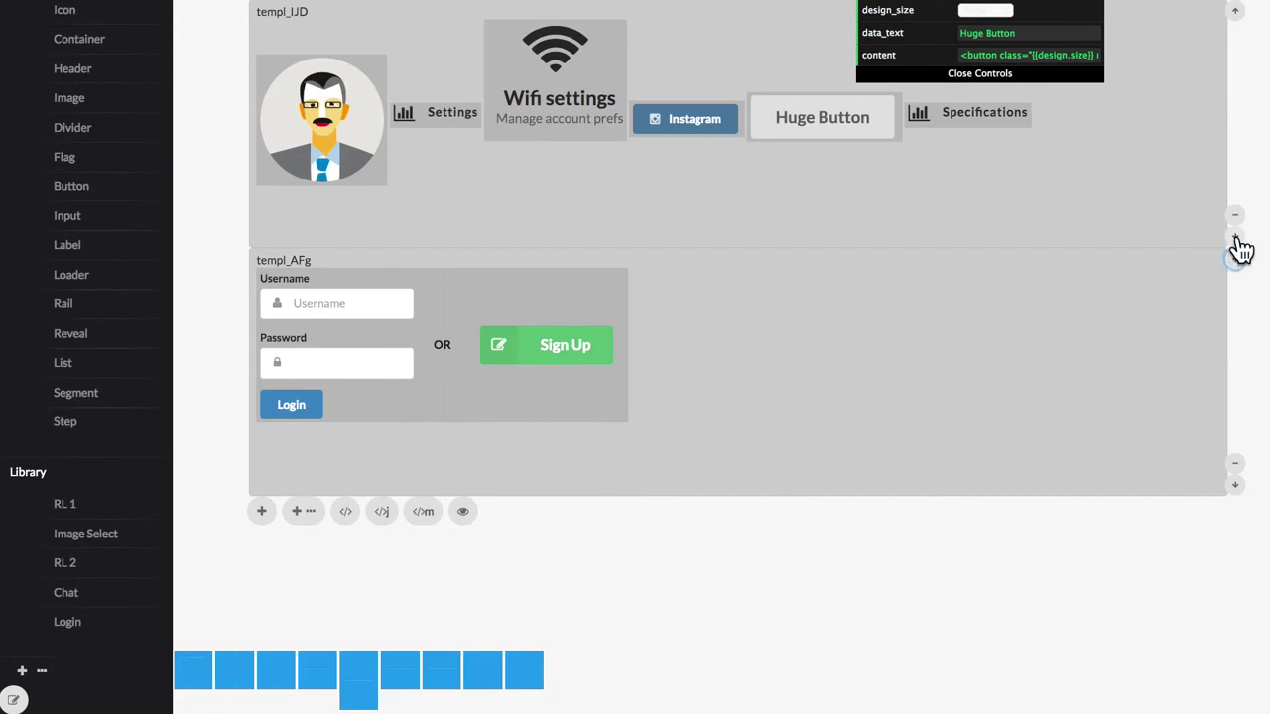
Delete the login-form template templ_AFg
left_click(1236, 239)
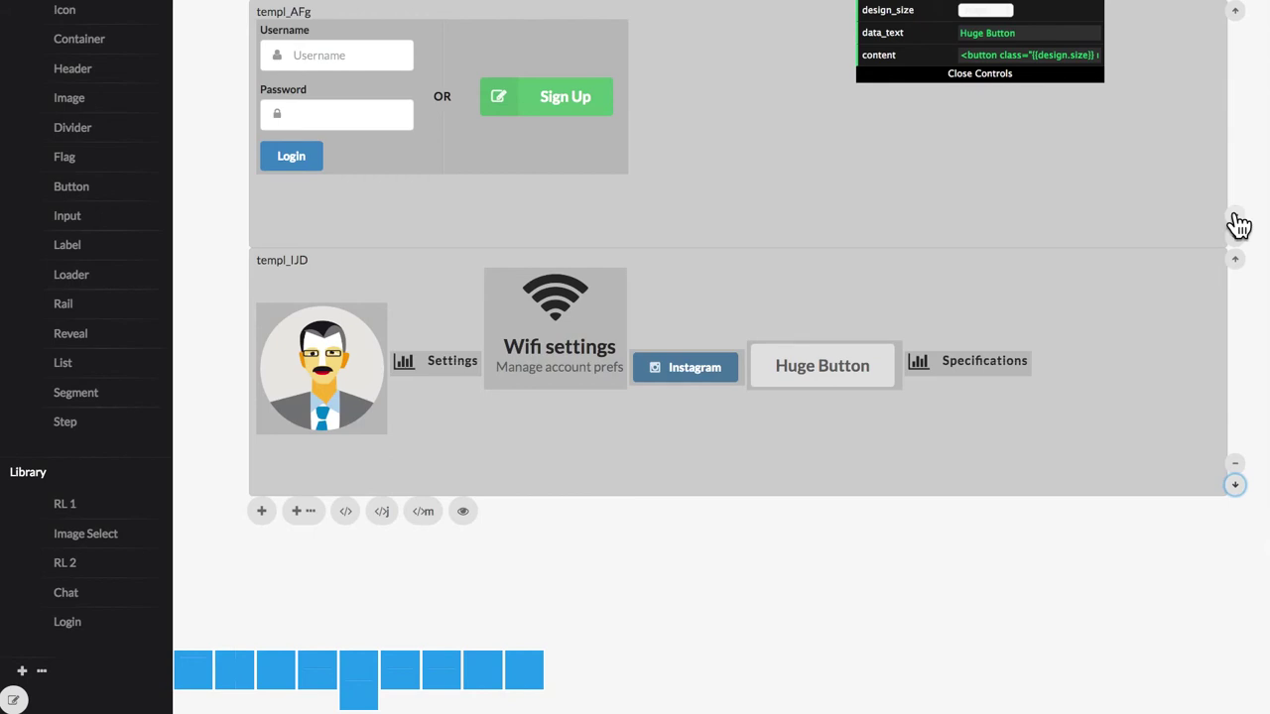
left_click(1235, 216)
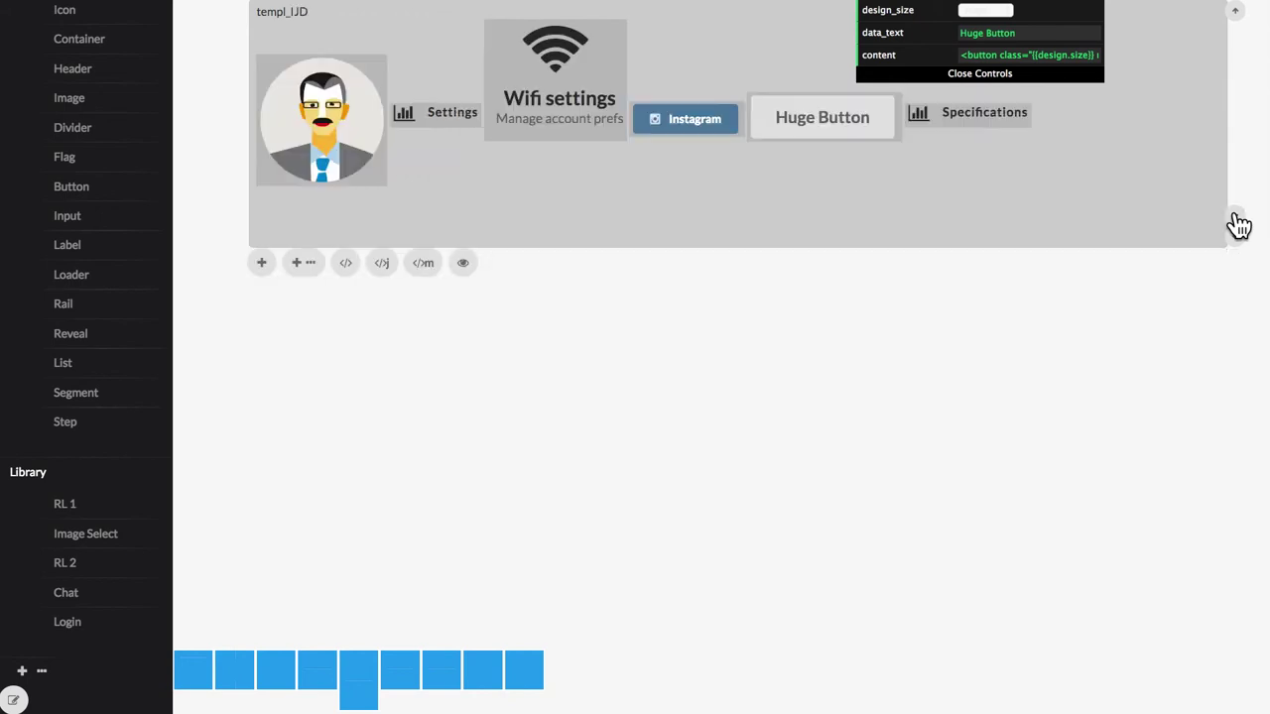
left_click(396, 132)
Set the divider's data_text to 'Social Media' and swap its bar-chart icon for facebook
left_click(1012, 33)
type("Social Me")
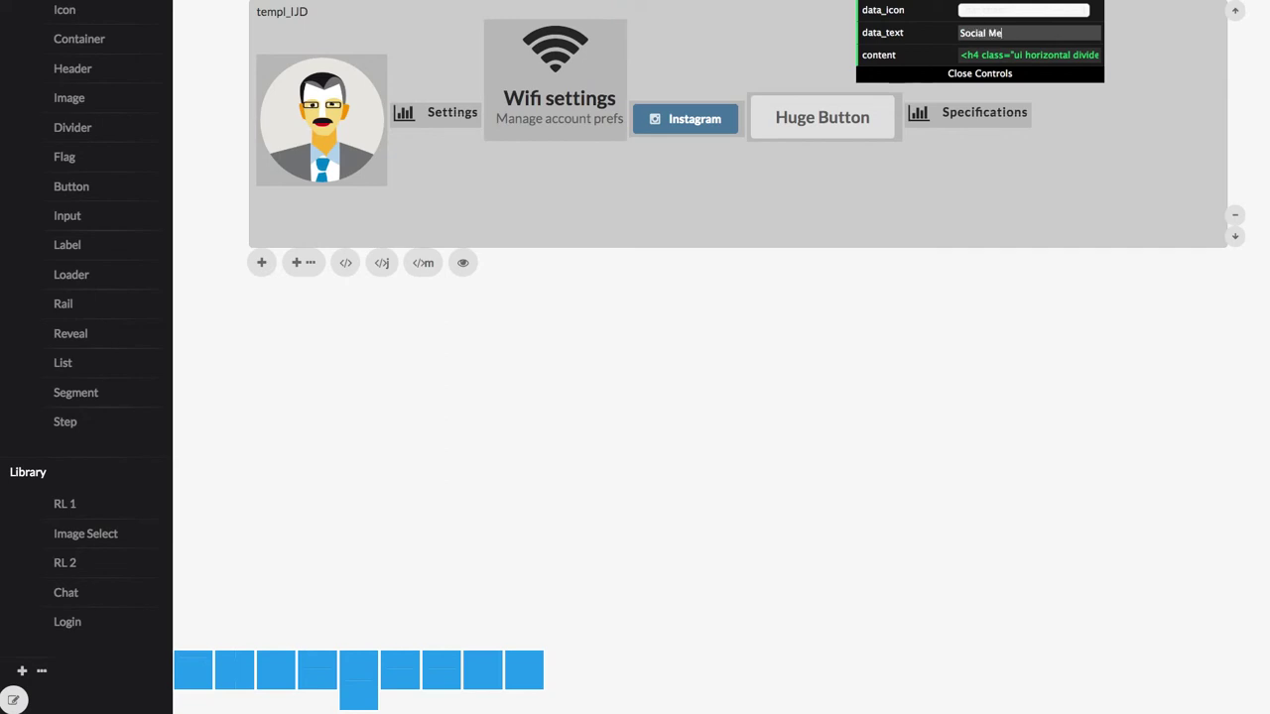
type("dia")
left_click(1025, 12)
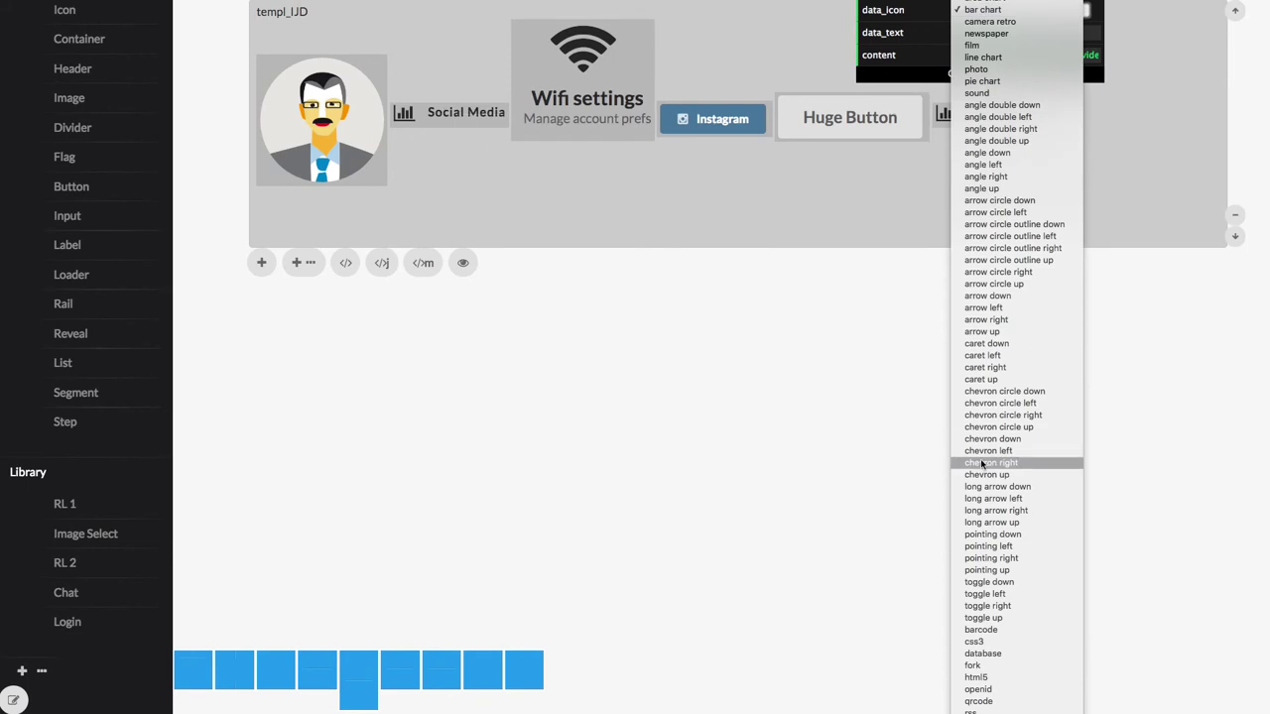
scroll(982, 463, "down", 10)
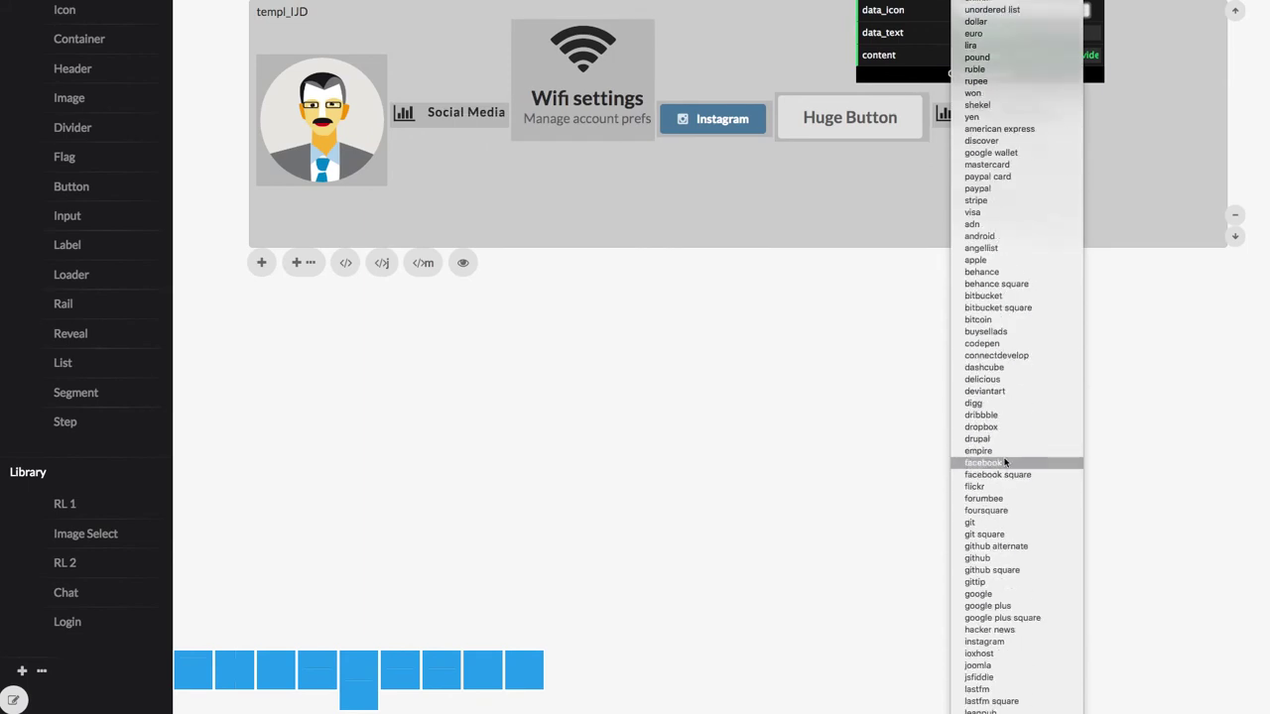
left_click(982, 462)
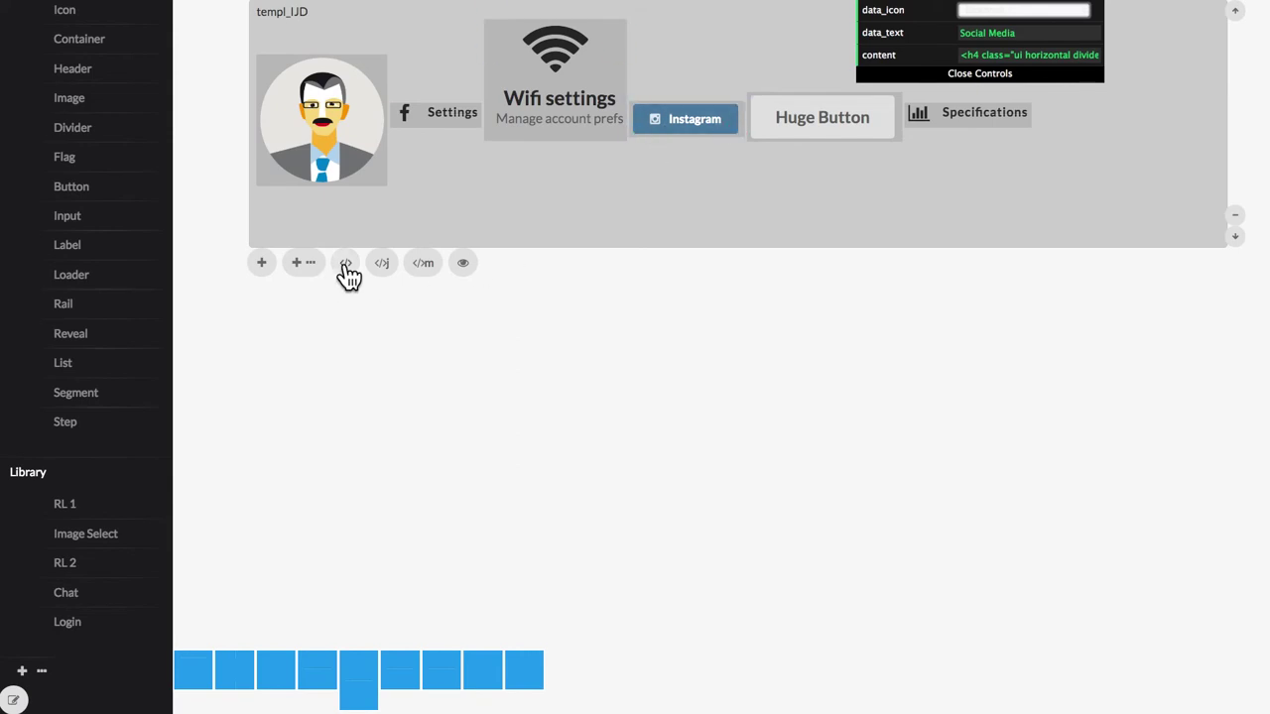
left_click(345, 264)
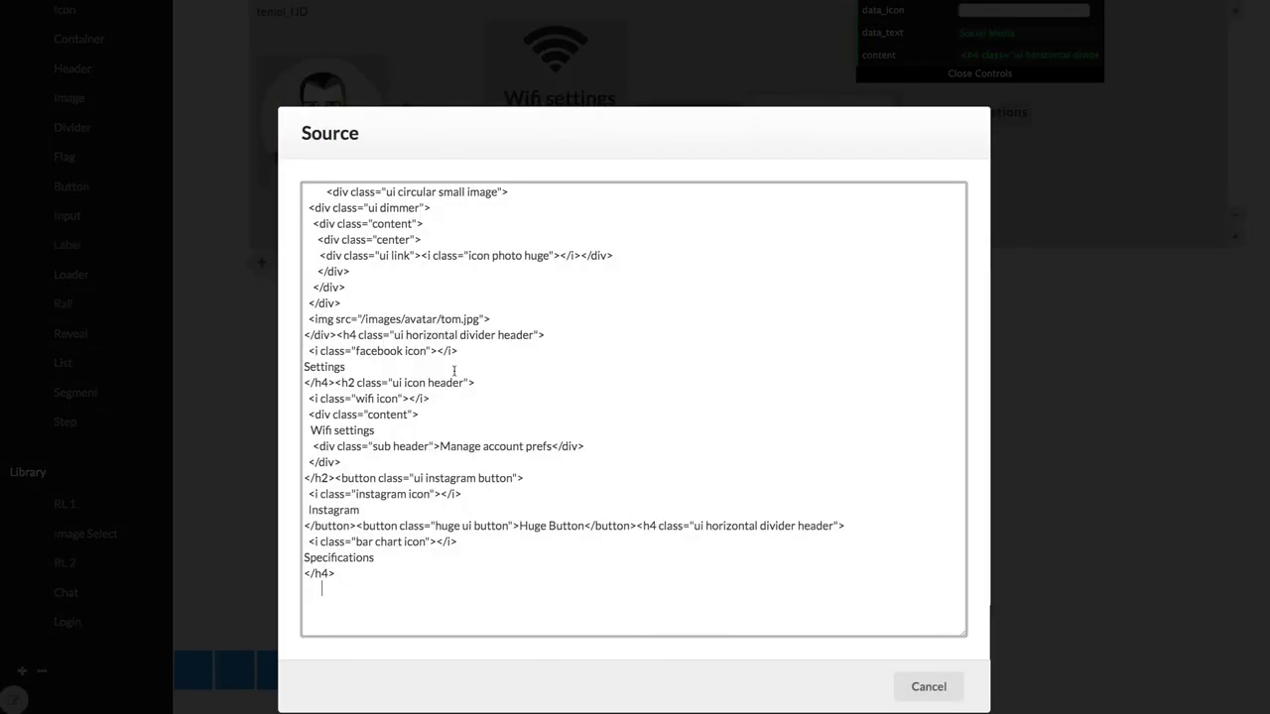
left_click(936, 691)
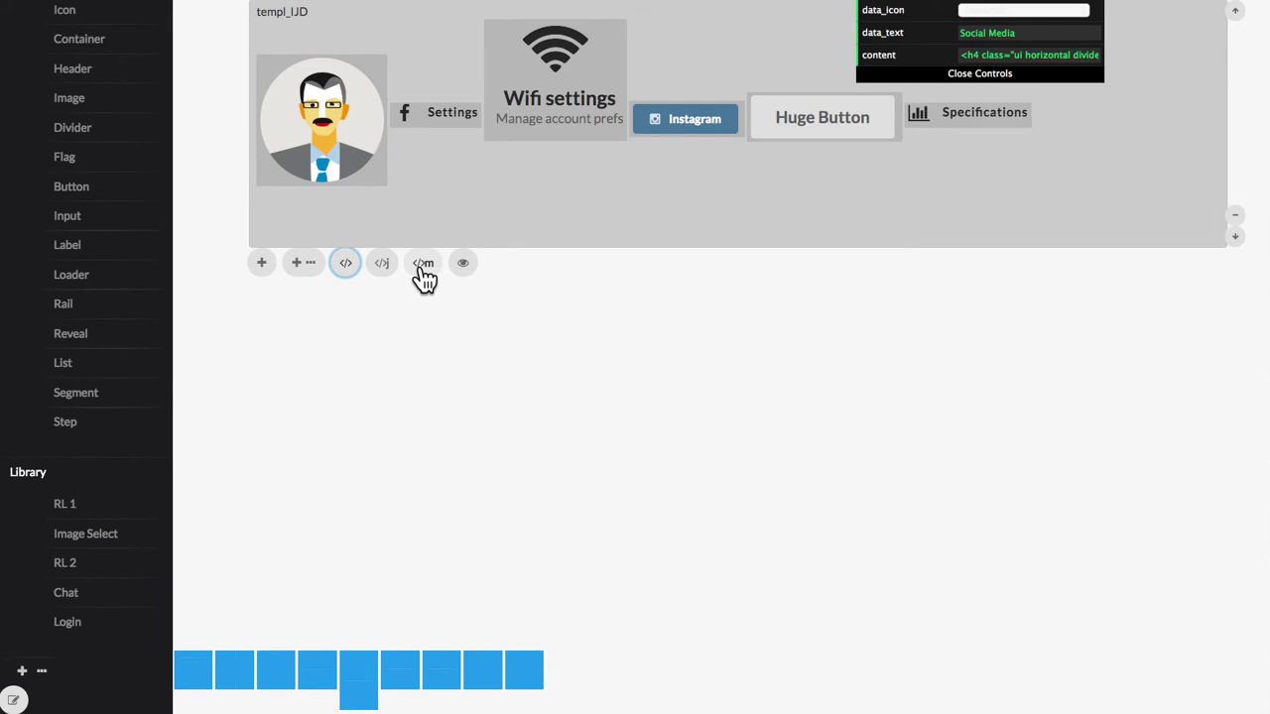
left_click(423, 264)
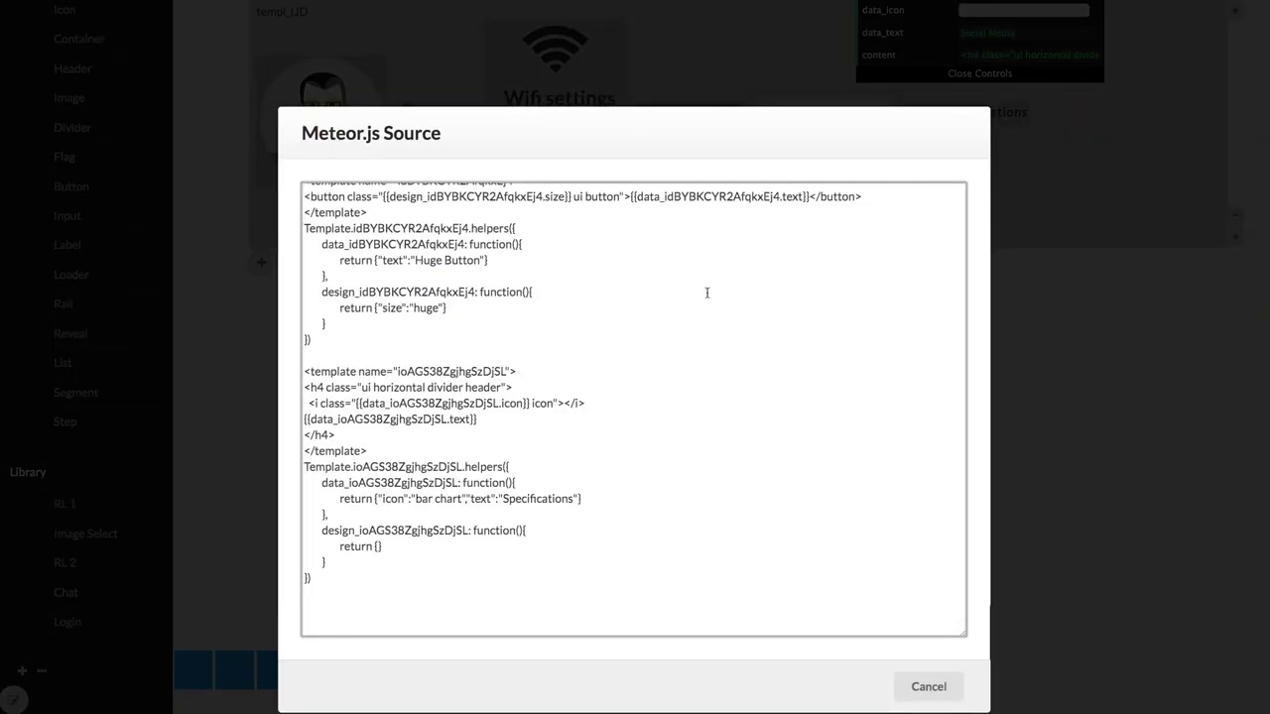
scroll(600, 387, "up", 15)
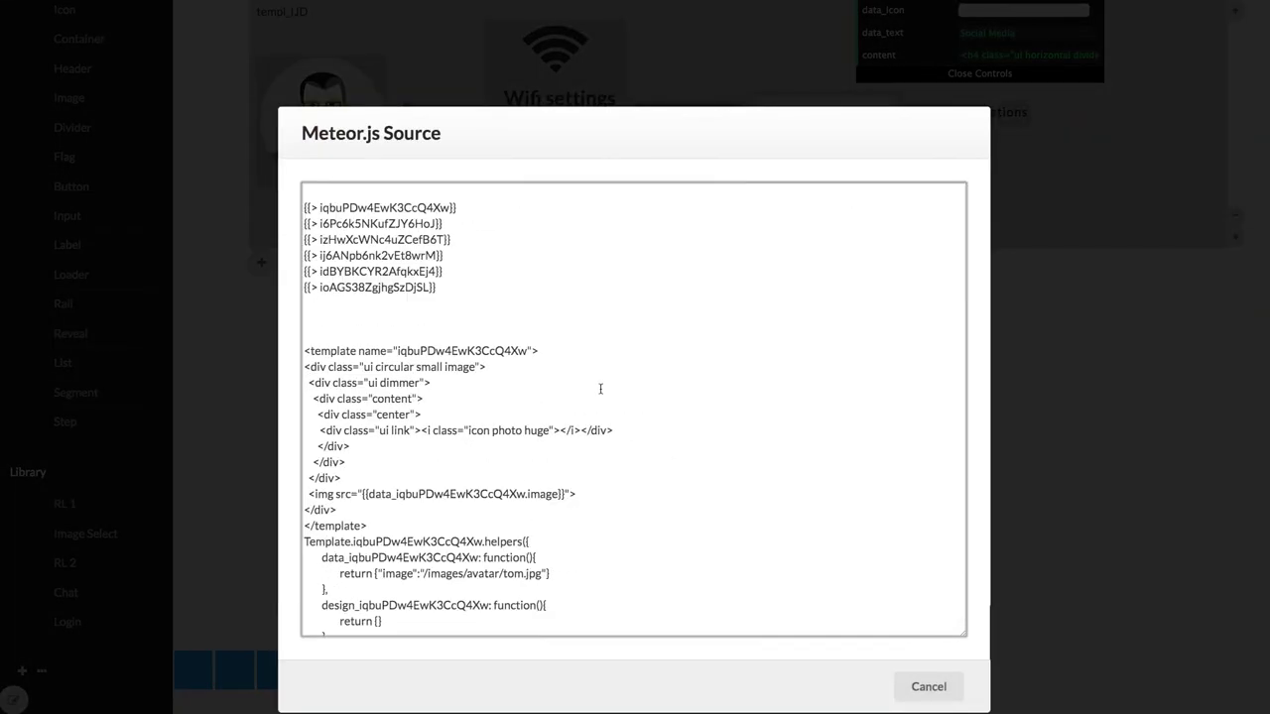
scroll(600, 388, "down", 15)
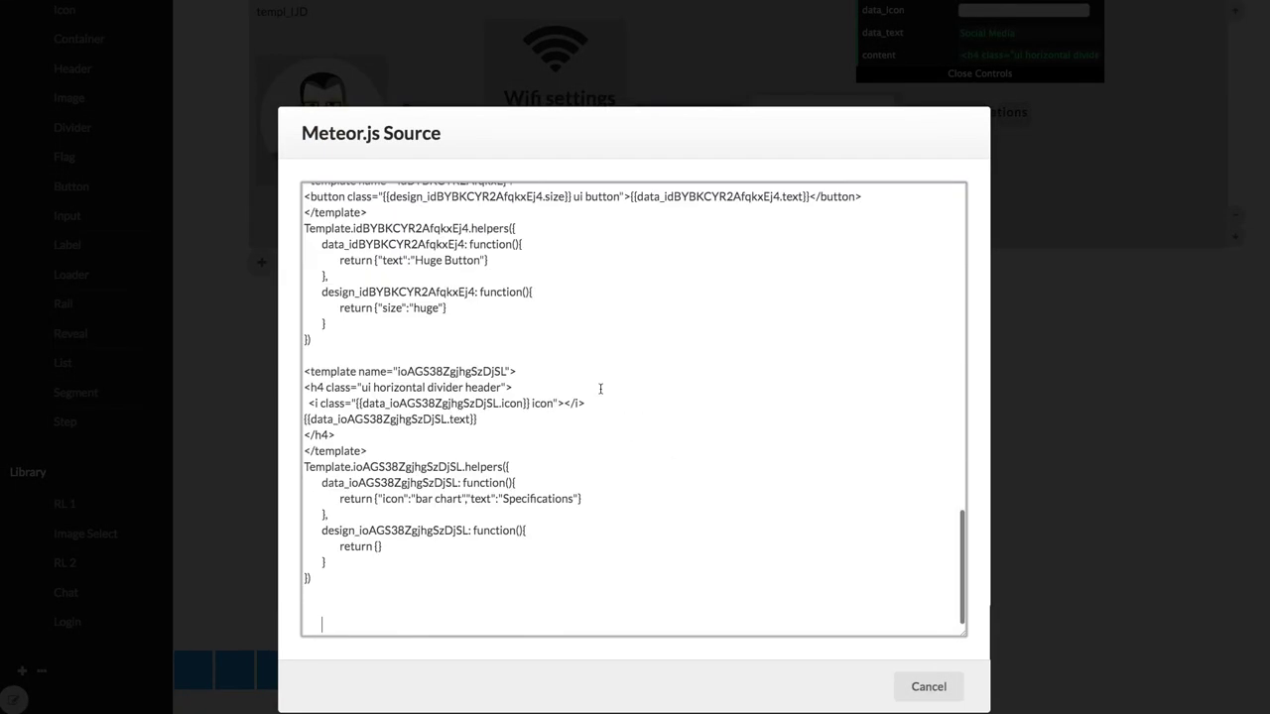
left_click(928, 694)
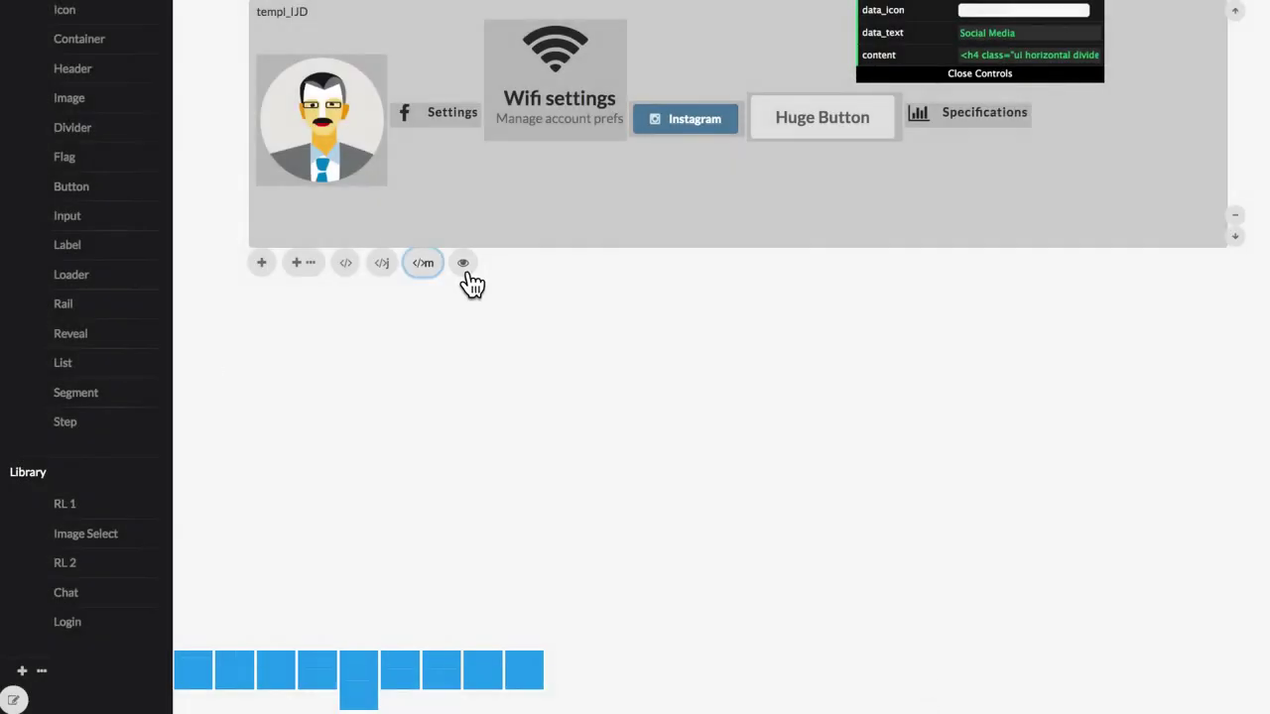